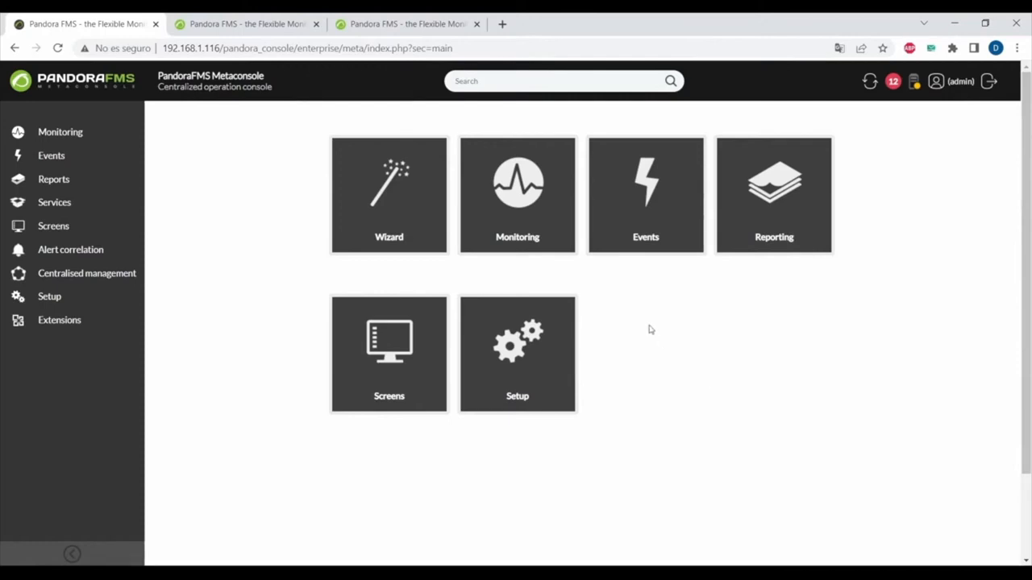
Look over the node consoles at 192.168.1.117 and 192.168.1.118, then return to the Metaconsole home.
{"action": "left_click", "coordinate": [269, 22]}
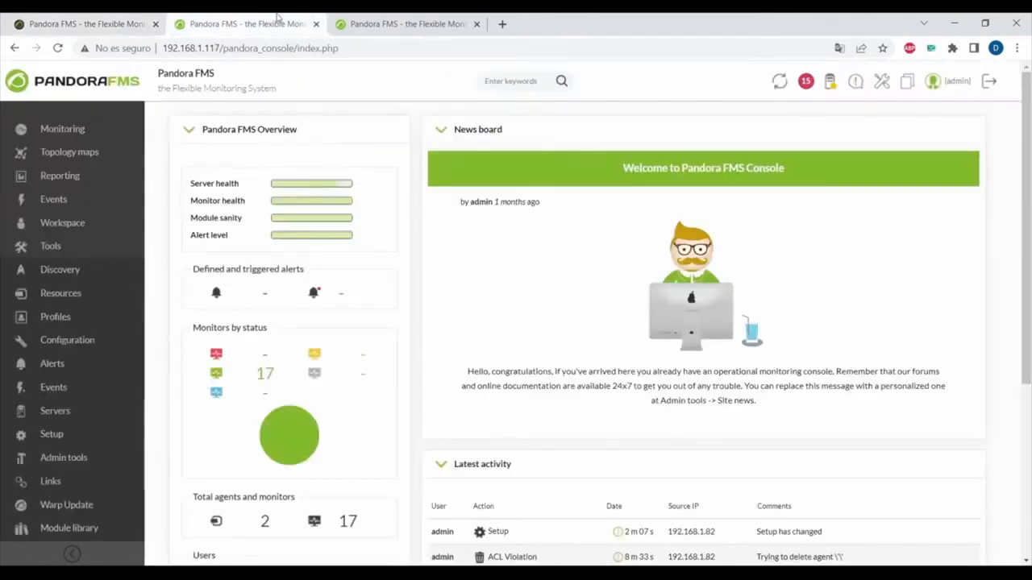
{"action": "left_click", "coordinate": [389, 23]}
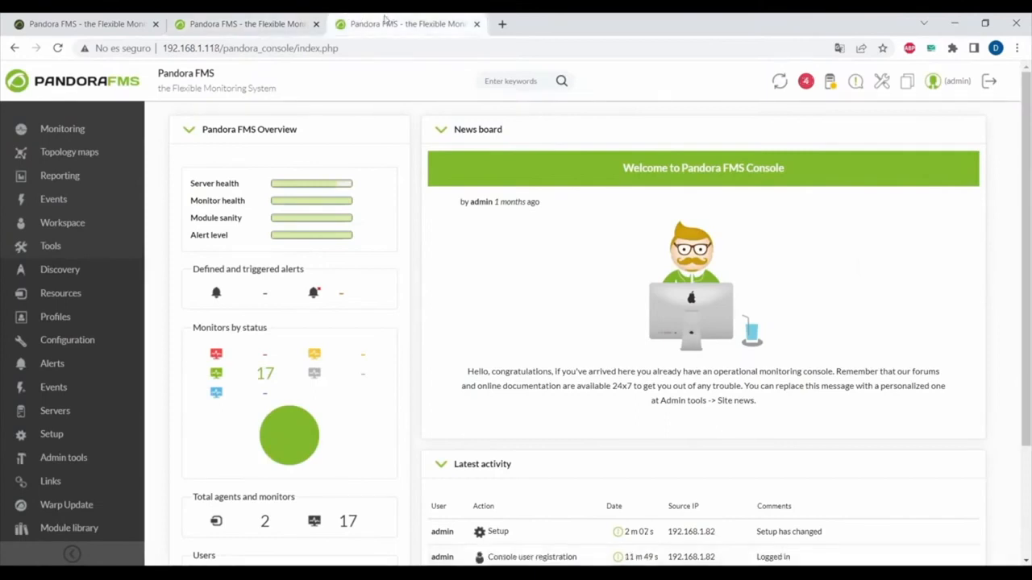
{"action": "left_click", "coordinate": [278, 21]}
{"action": "left_click", "coordinate": [113, 20]}
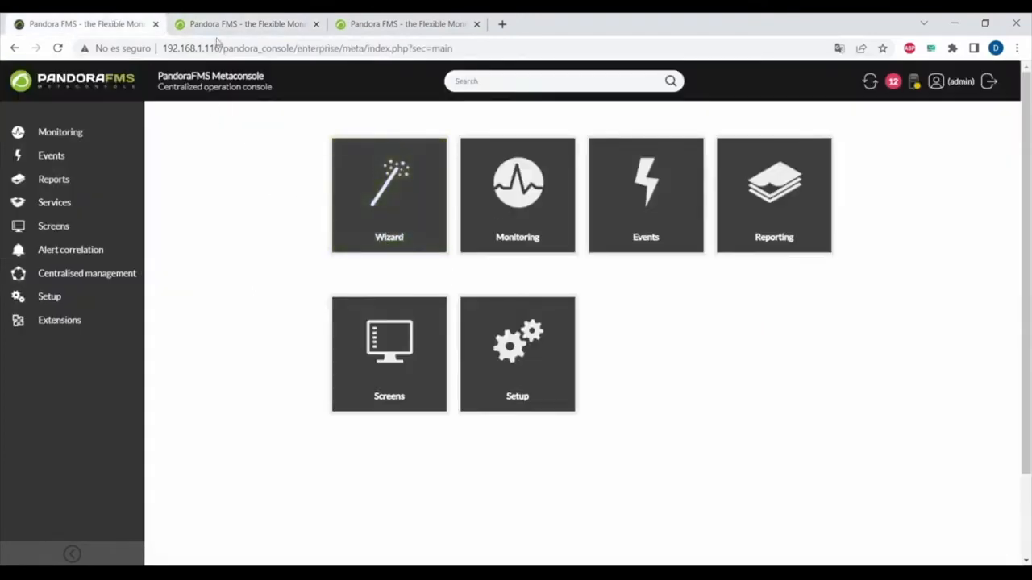
{"action": "left_click", "coordinate": [247, 20]}
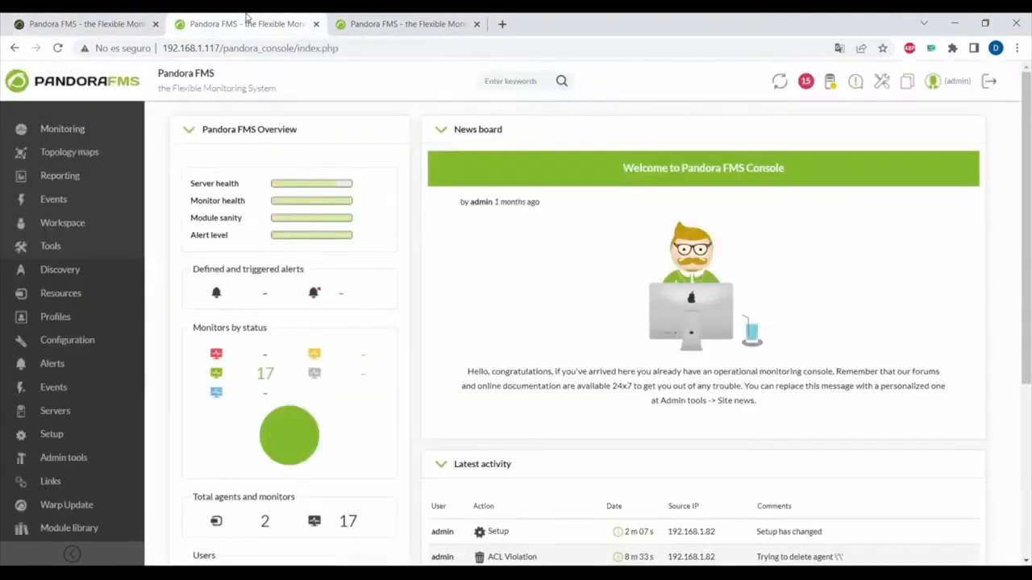
{"action": "left_click", "coordinate": [379, 17]}
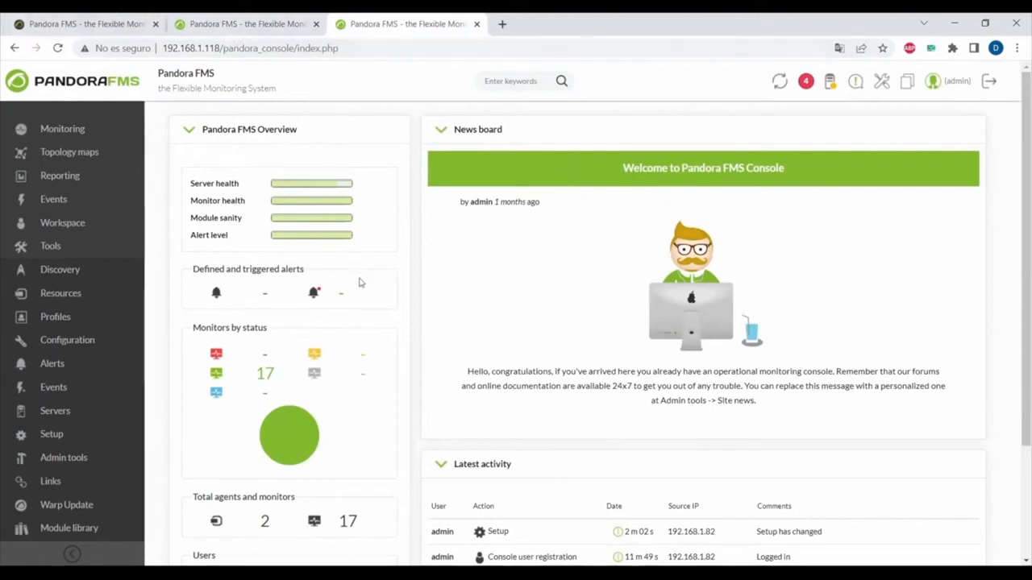
{"action": "left_click", "coordinate": [118, 19]}
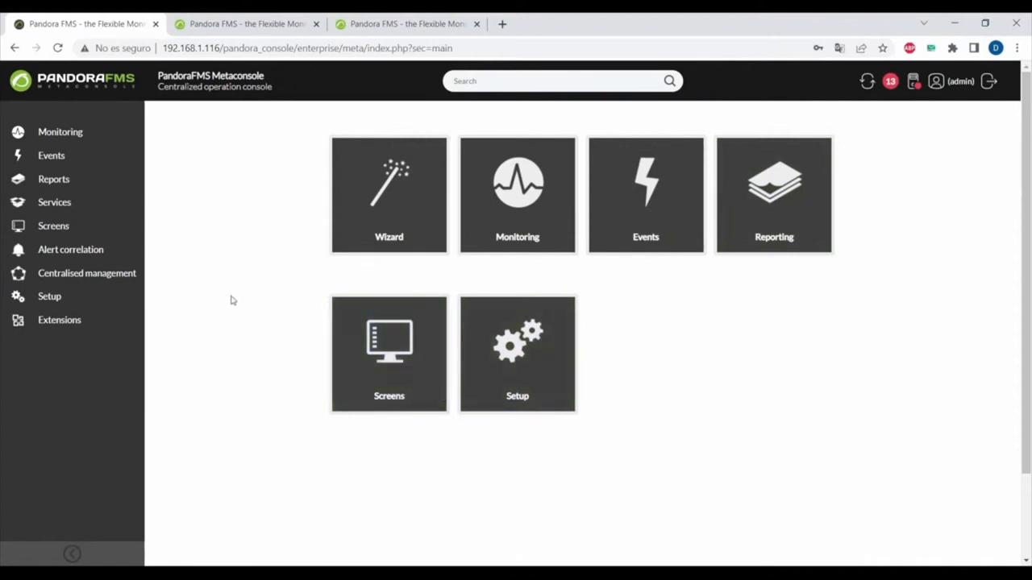
In Metasetup, enter the Automatic login (hash) password and verify it with the eye icon.
{"action": "mouse_move", "coordinate": [140, 297]}
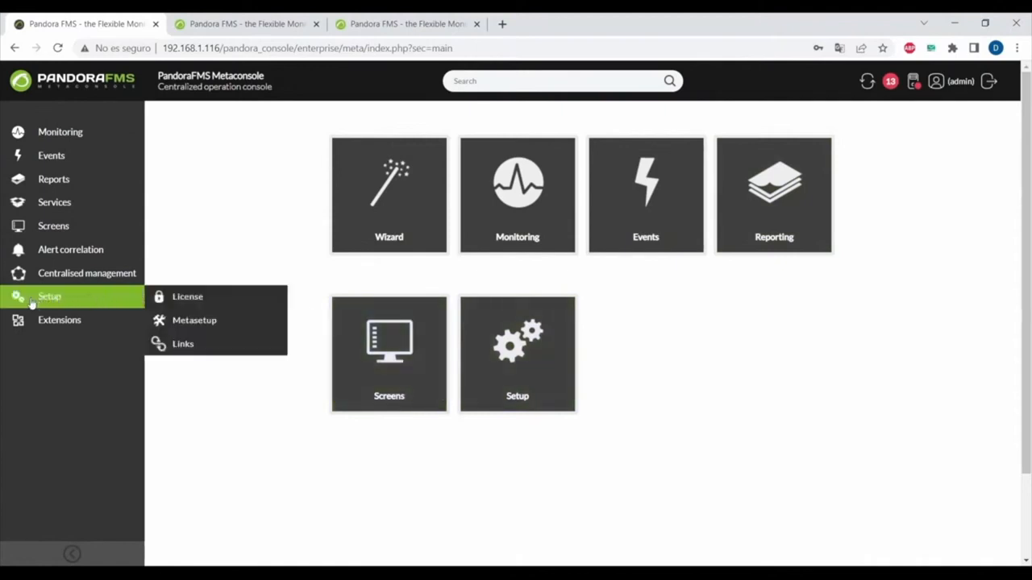
{"action": "left_click", "coordinate": [197, 322]}
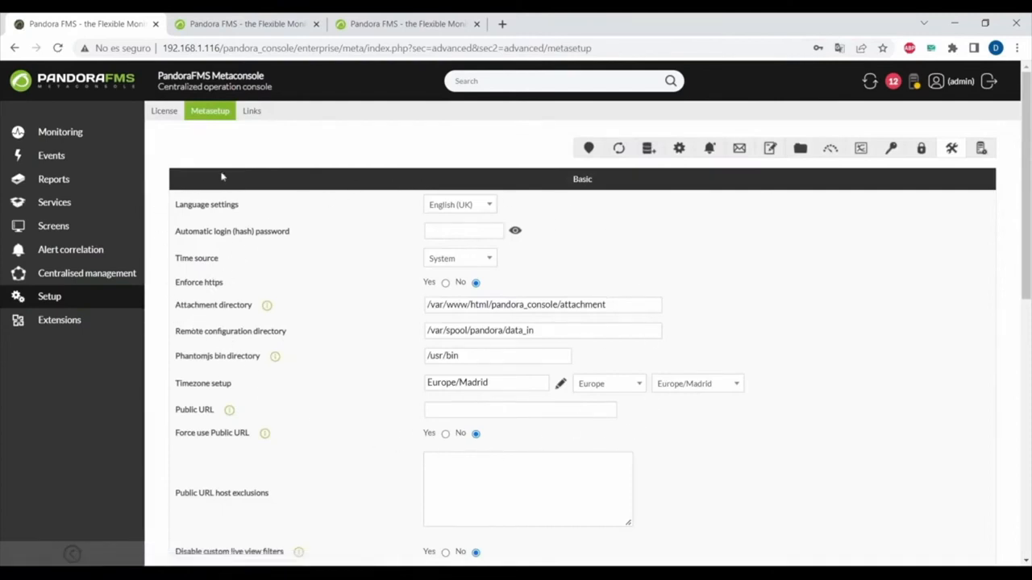
{"action": "left_click_drag", "start_coordinate": [307, 238], "coordinate": [175, 236]}
{"action": "left_click", "coordinate": [428, 233]}
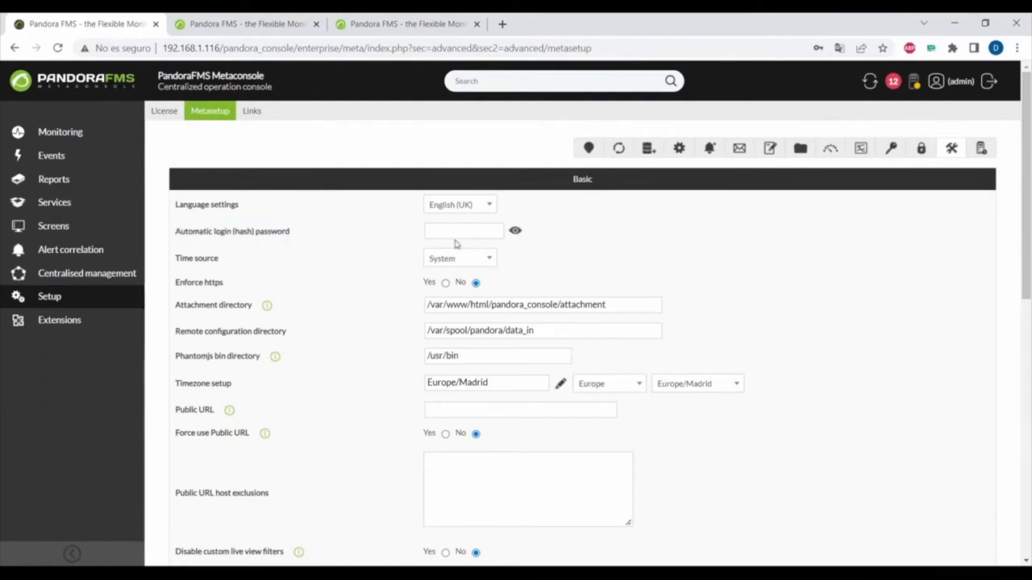
{"action": "type", "text": "••••"}
{"action": "left_click", "coordinate": [513, 232]}
{"action": "left_click", "coordinate": [513, 231]}
Replace 127.0.0.1 in the IP list with API access with *.
{"action": "scroll", "coordinate": [583, 248], "scroll_direction": "down", "scroll_amount": 3}
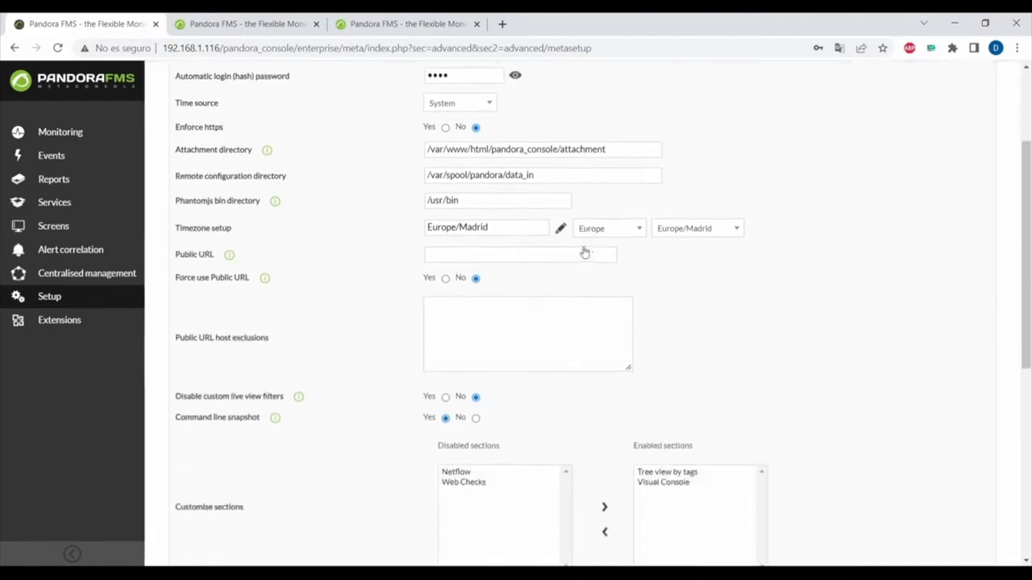
{"action": "scroll", "coordinate": [585, 252], "scroll_direction": "down", "scroll_amount": 3}
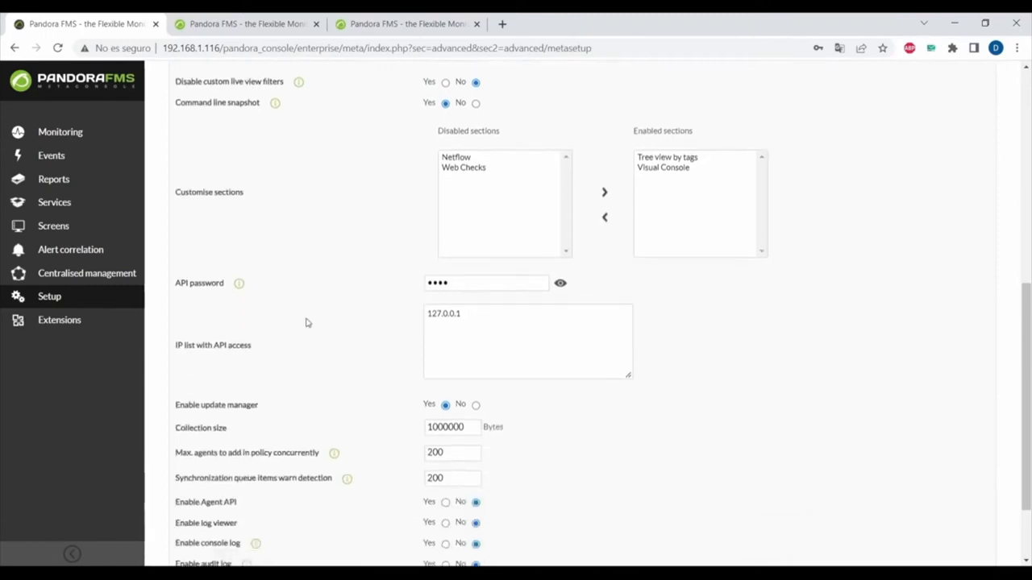
{"action": "left_click_drag", "start_coordinate": [179, 343], "coordinate": [253, 345]}
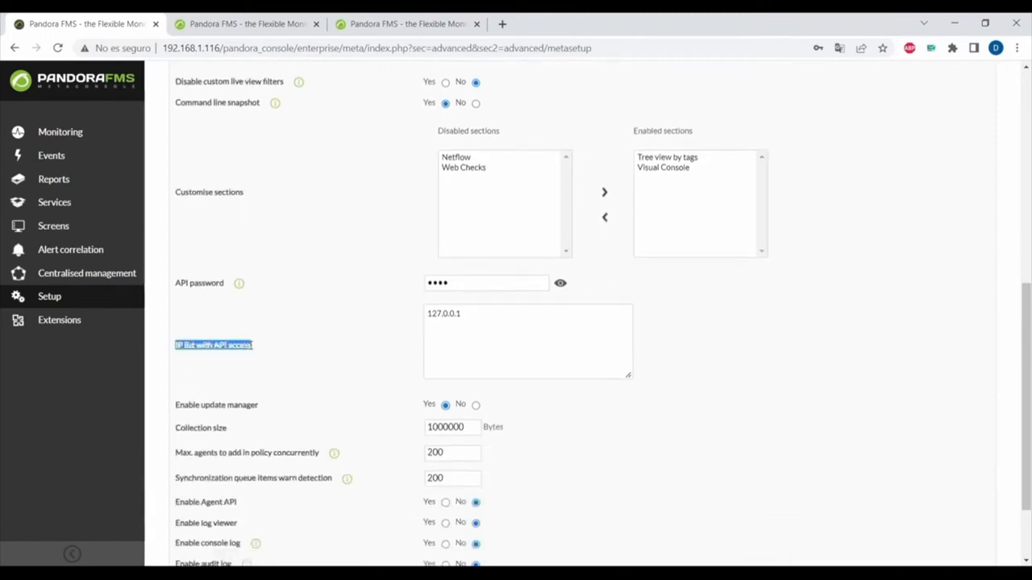
{"action": "left_click", "coordinate": [253, 345]}
{"action": "left_click_drag", "start_coordinate": [471, 316], "coordinate": [425, 313]}
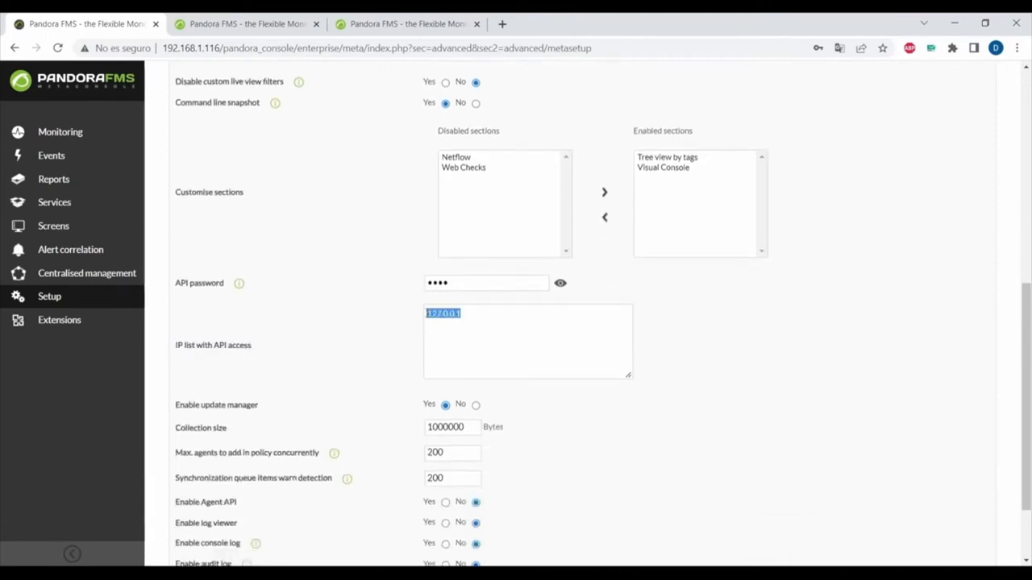
{"action": "type", "text": "1"}
{"action": "scroll", "coordinate": [750, 391], "scroll_direction": "up", "scroll_amount": 1}
{"action": "scroll", "coordinate": [786, 415], "scroll_direction": "up", "scroll_amount": 6}
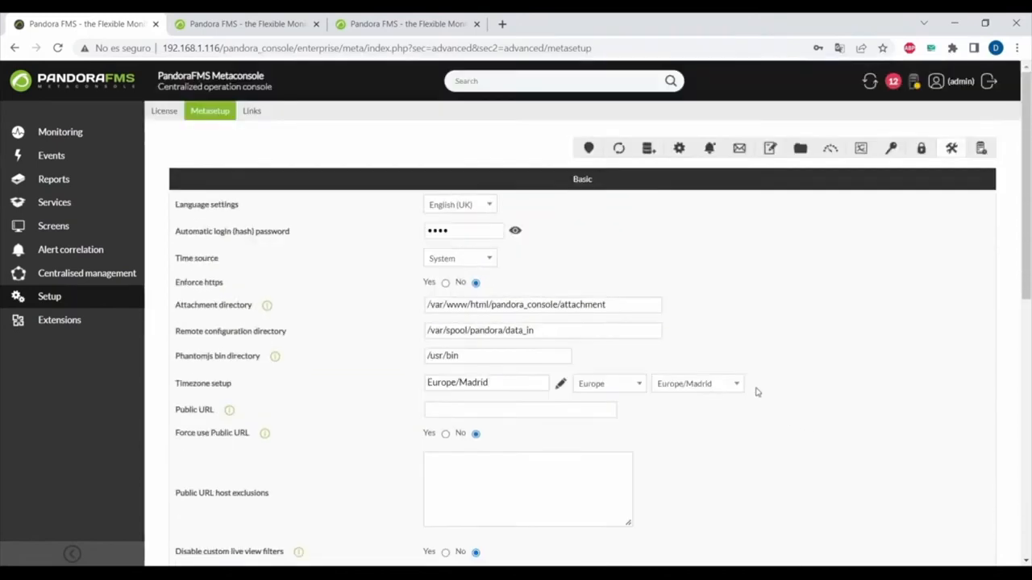
Reveal and select the API password to check it, then hide it and scroll toward Update.
{"action": "scroll", "coordinate": [484, 306], "scroll_direction": "down", "scroll_amount": 8}
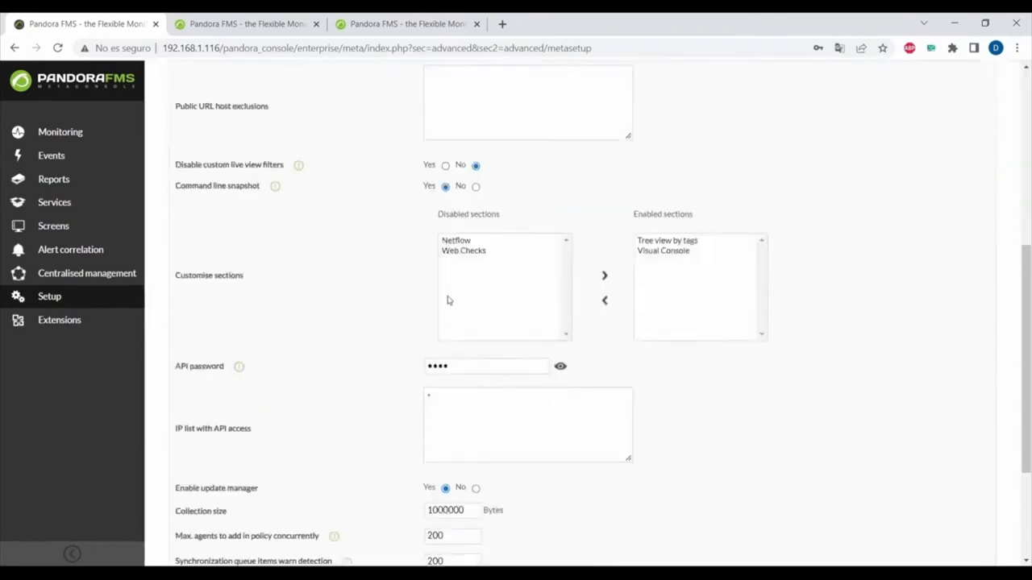
{"action": "left_click", "coordinate": [561, 216]}
{"action": "double_click", "coordinate": [442, 216]}
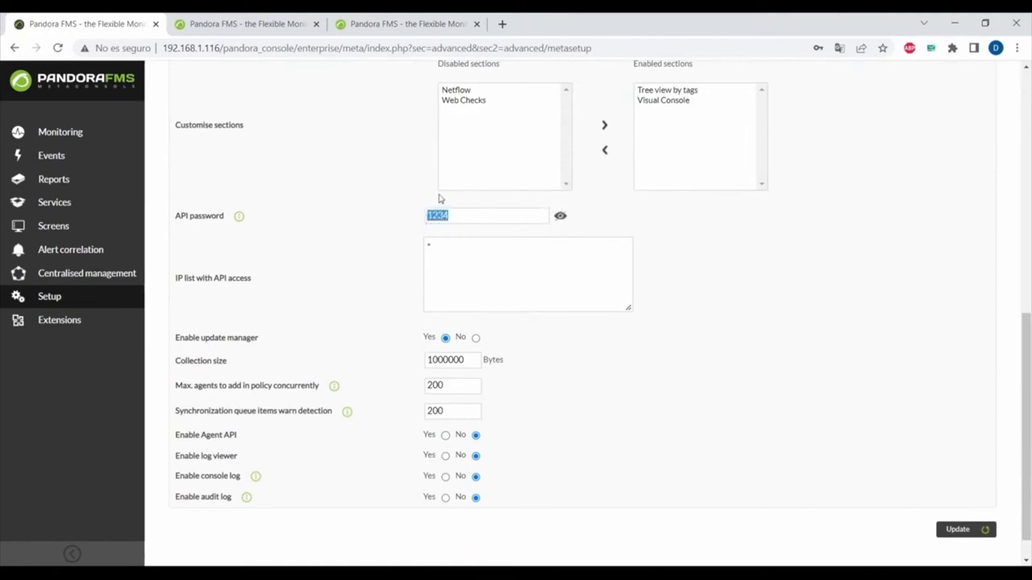
{"action": "left_click", "coordinate": [560, 216]}
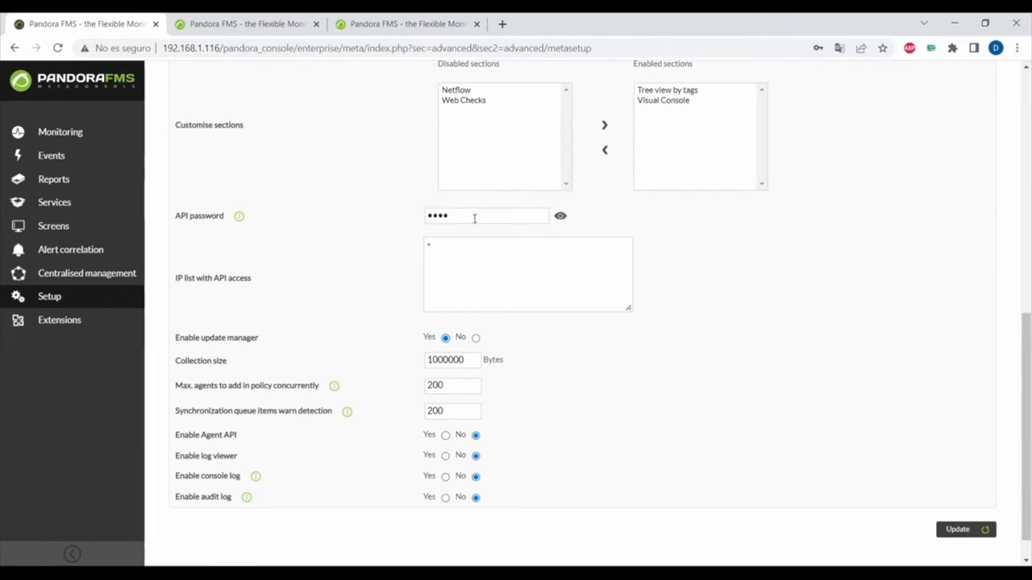
{"action": "scroll", "coordinate": [758, 371], "scroll_direction": "down", "scroll_amount": 1}
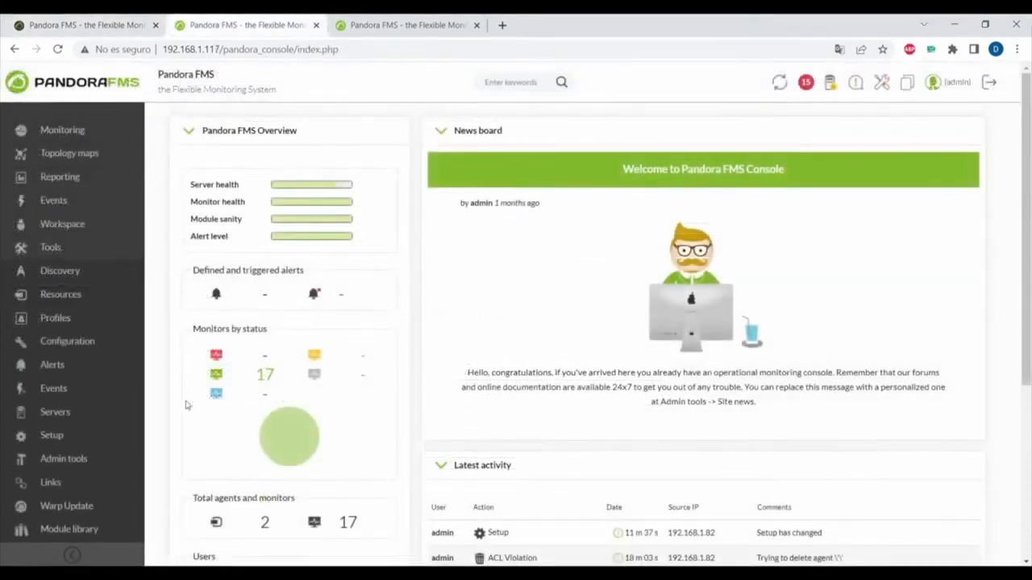
In node 192.168.1.117's General Setup, enter the Metaconsole's Automatic login (hash) password and verify it.
{"action": "mouse_move", "coordinate": [58, 436]}
{"action": "mouse_move", "coordinate": [166, 391]}
{"action": "left_click", "coordinate": [342, 250]}
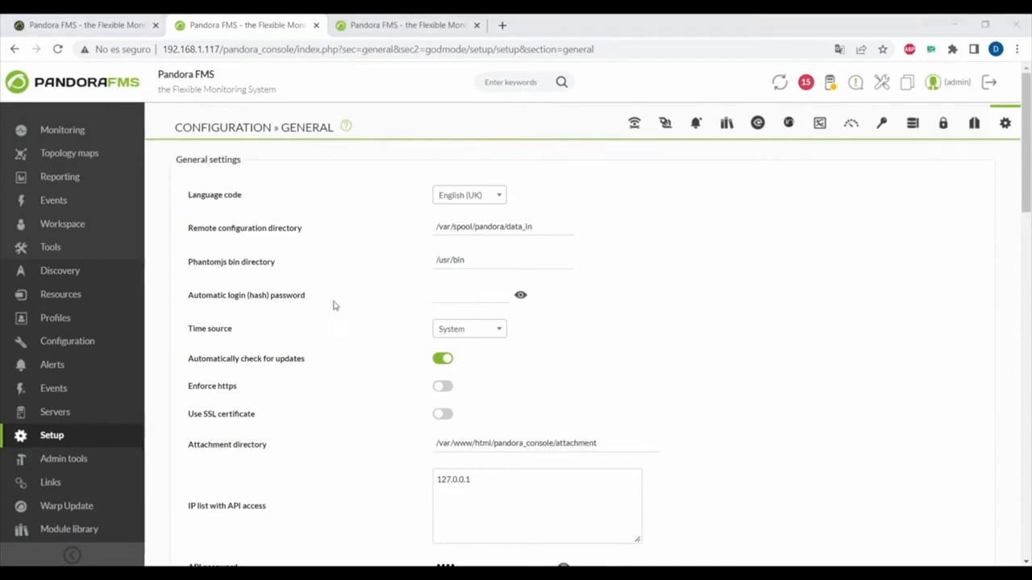
{"action": "left_click", "coordinate": [473, 294]}
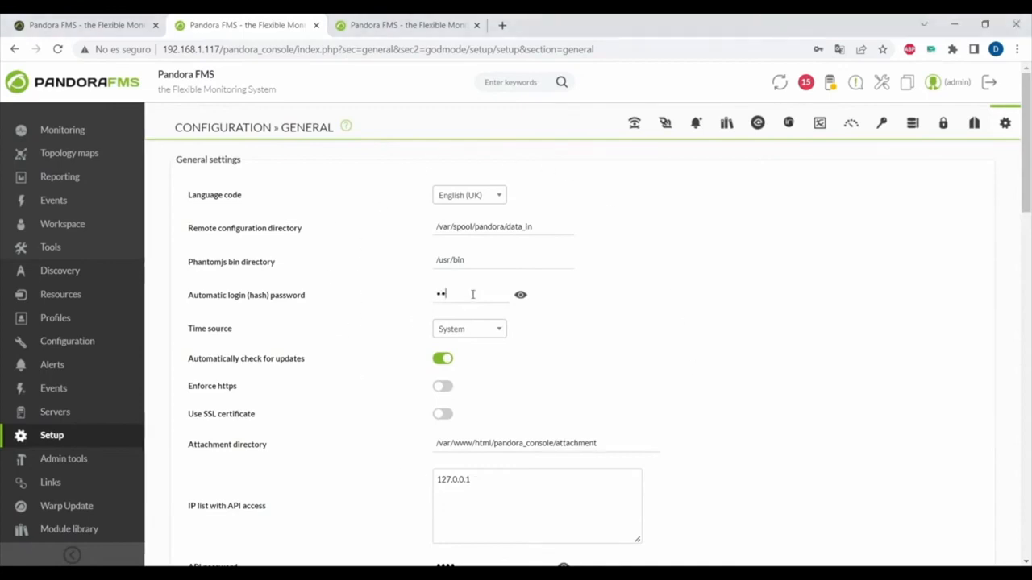
{"action": "left_click", "coordinate": [521, 296]}
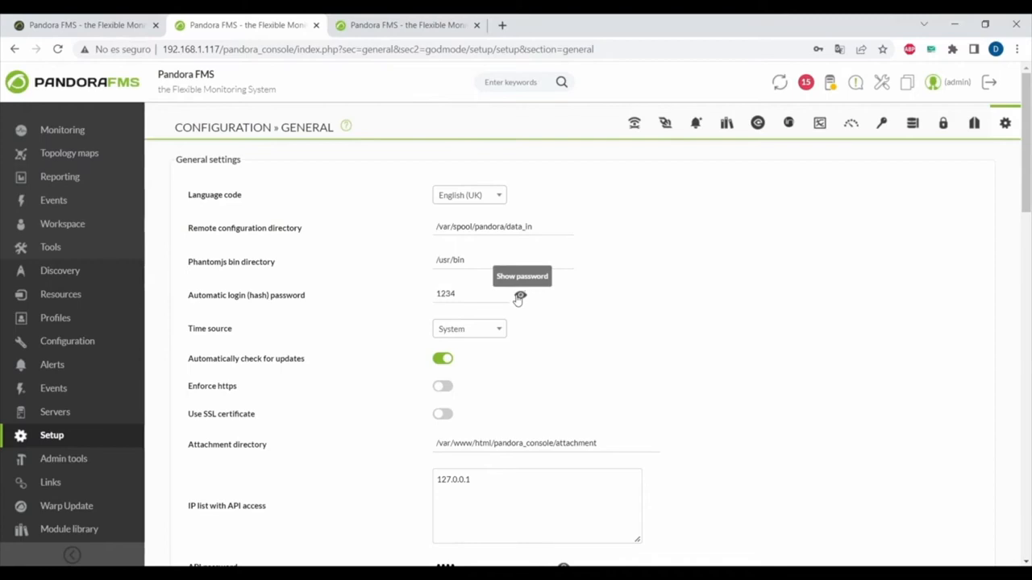
{"action": "scroll", "coordinate": [518, 299], "scroll_direction": "down", "scroll_amount": 3}
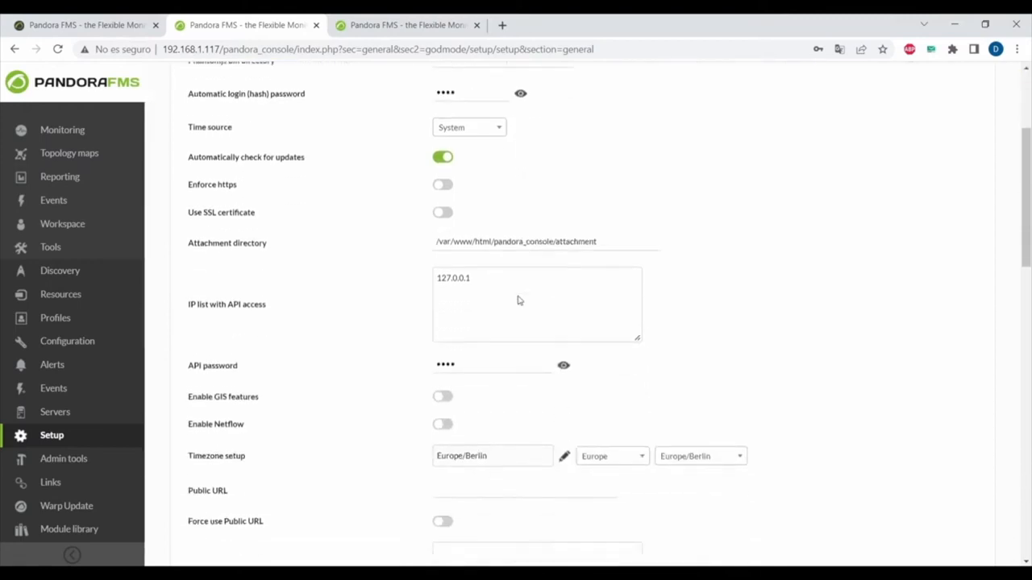
{"action": "left_click_drag", "start_coordinate": [265, 305], "coordinate": [195, 307]}
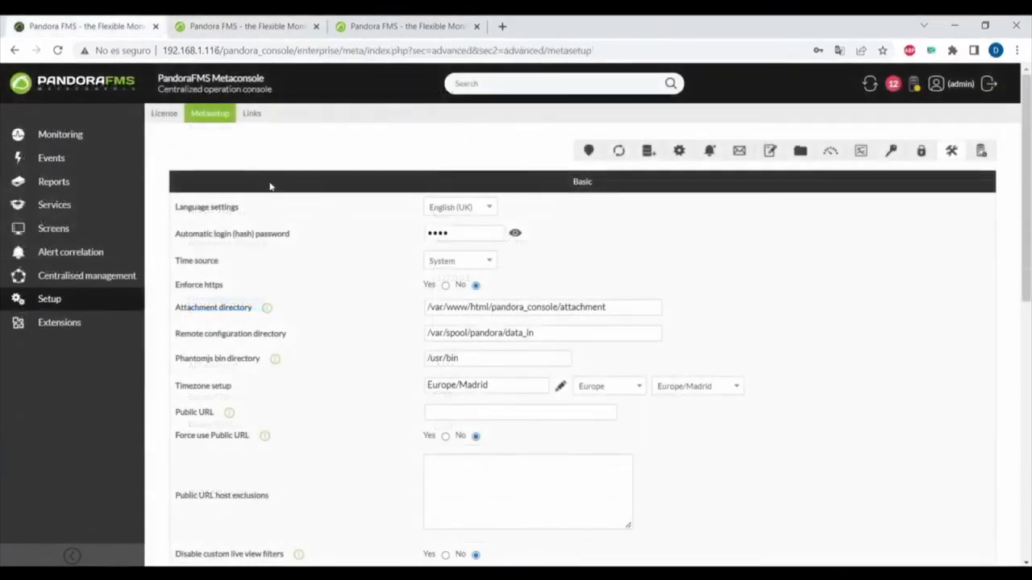
From the Consoles Setup node list, start a New node registration.
{"action": "mouse_move", "coordinate": [93, 313]}
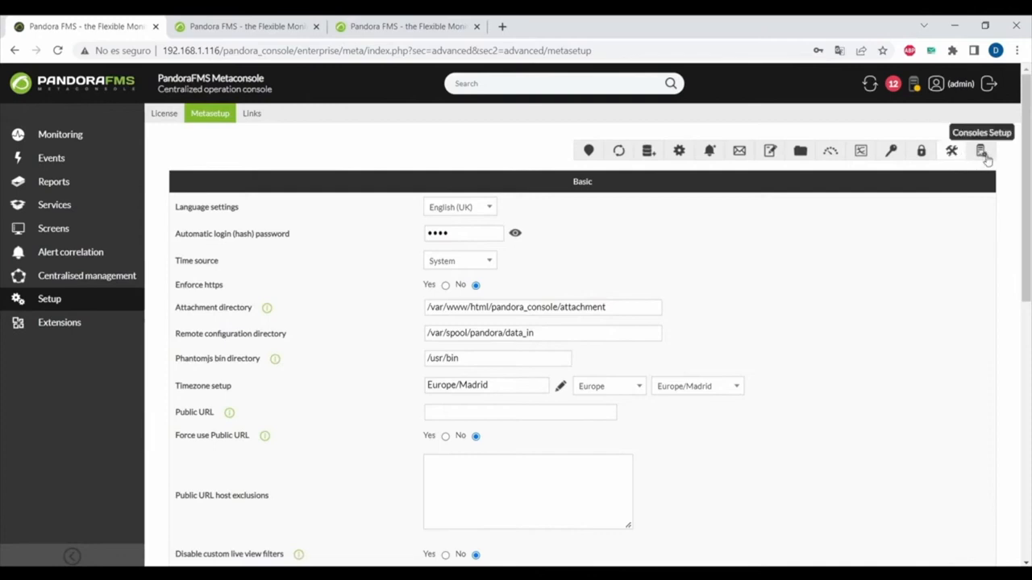
{"action": "left_click", "coordinate": [981, 151]}
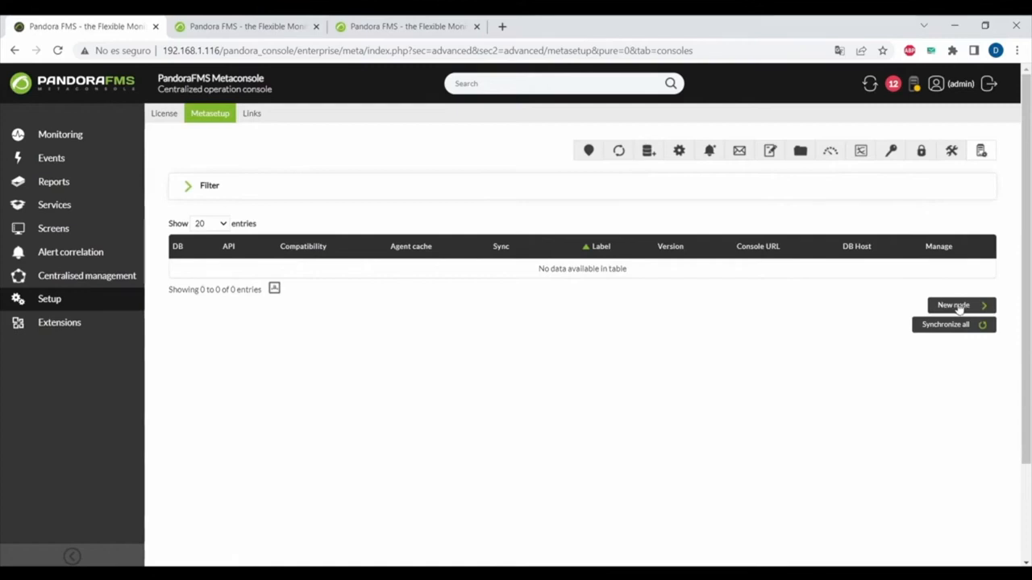
{"action": "left_click", "coordinate": [959, 308]}
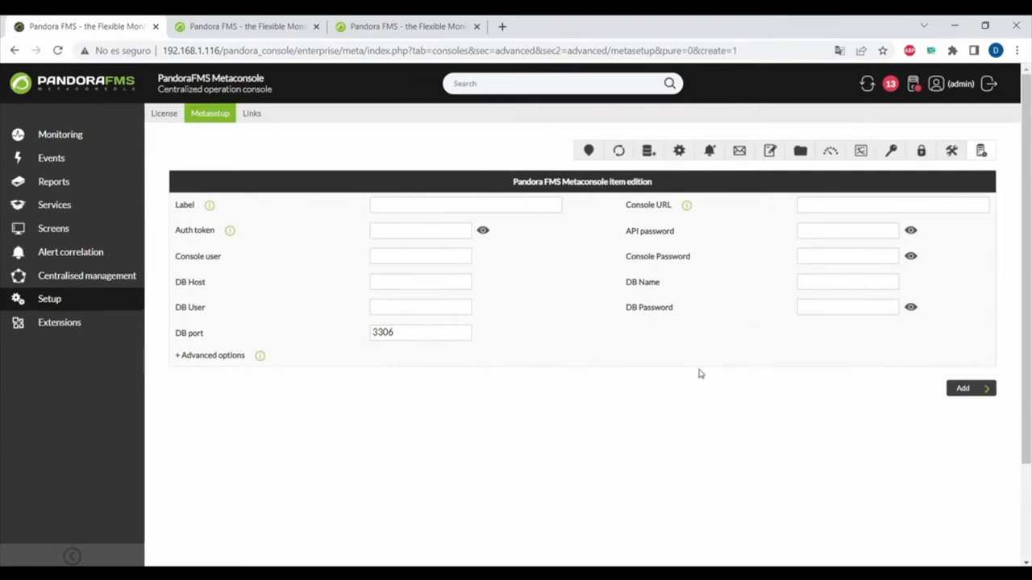
Label the node nodo1, paste its console URL and enter its auth token.
{"action": "left_click", "coordinate": [403, 206]}
{"action": "type", "text": "nodo1"}
{"action": "key", "text": "Tab"}
{"action": "type", "text": "http://192.168.1.117/pandora_console/"}
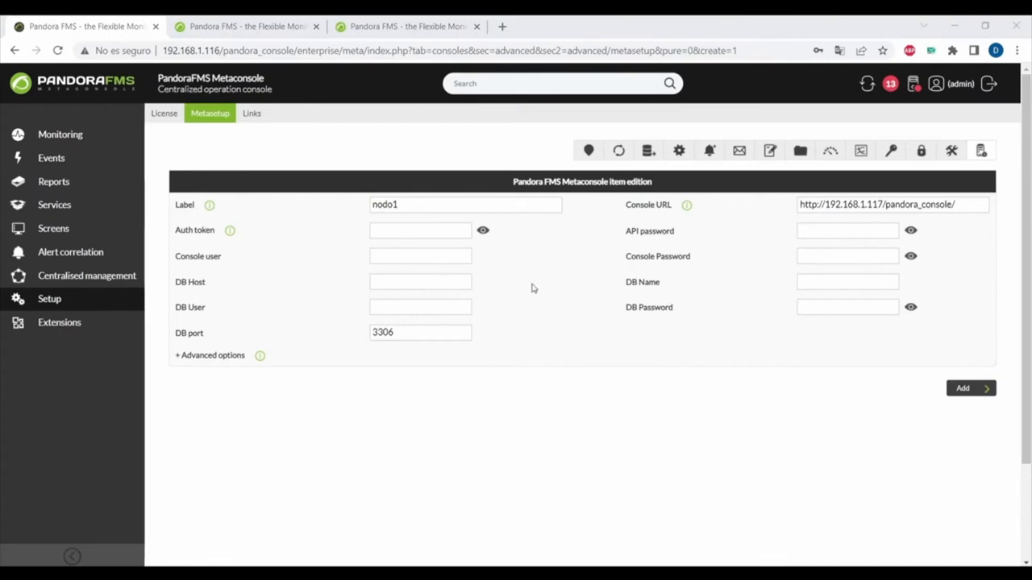
{"action": "left_click_drag", "start_coordinate": [173, 234], "coordinate": [212, 231]}
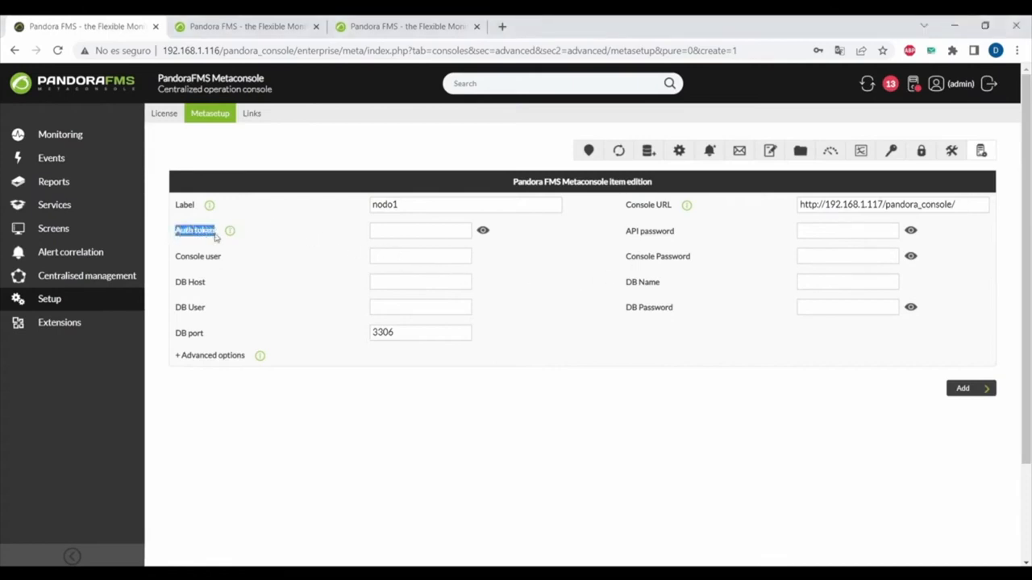
{"action": "left_click", "coordinate": [387, 229]}
{"action": "type", "text": "a234"}
{"action": "left_click", "coordinate": [484, 232]}
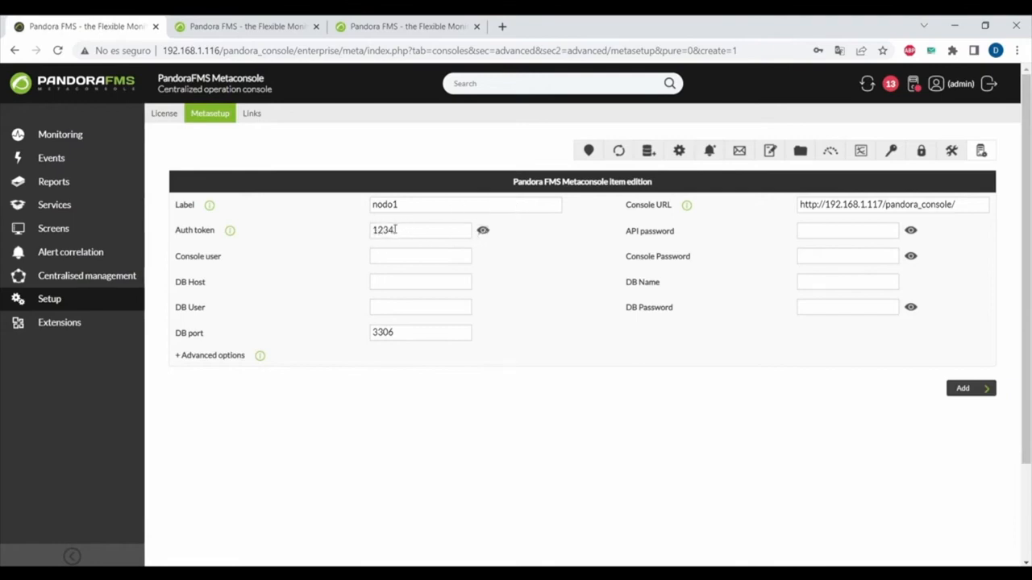
Enter nodo1's API password, verify it, and add the node.
{"action": "left_click", "coordinate": [817, 231]}
{"action": "type", "text": "1234"}
{"action": "left_click", "coordinate": [911, 232]}
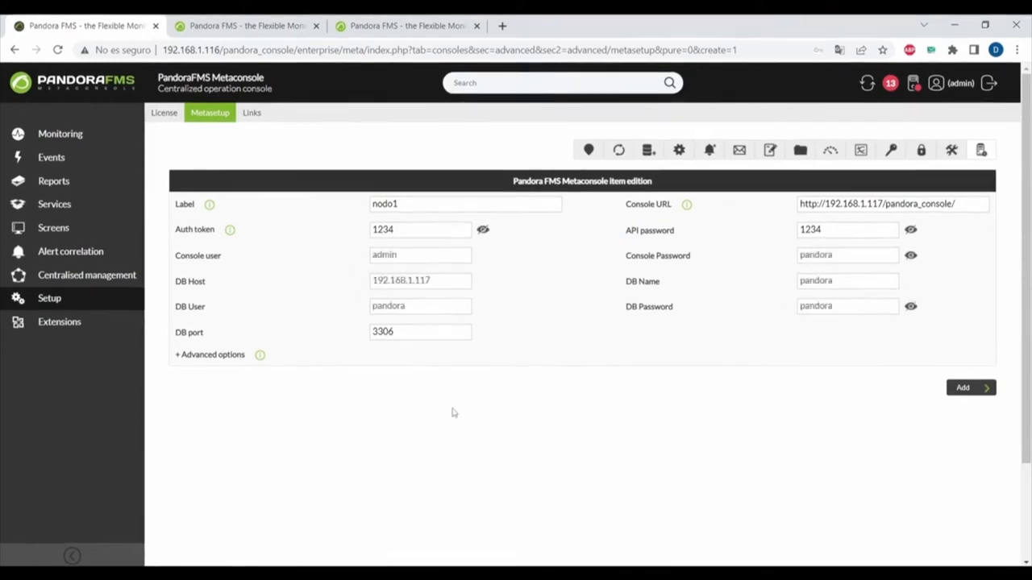
{"action": "left_click", "coordinate": [964, 389]}
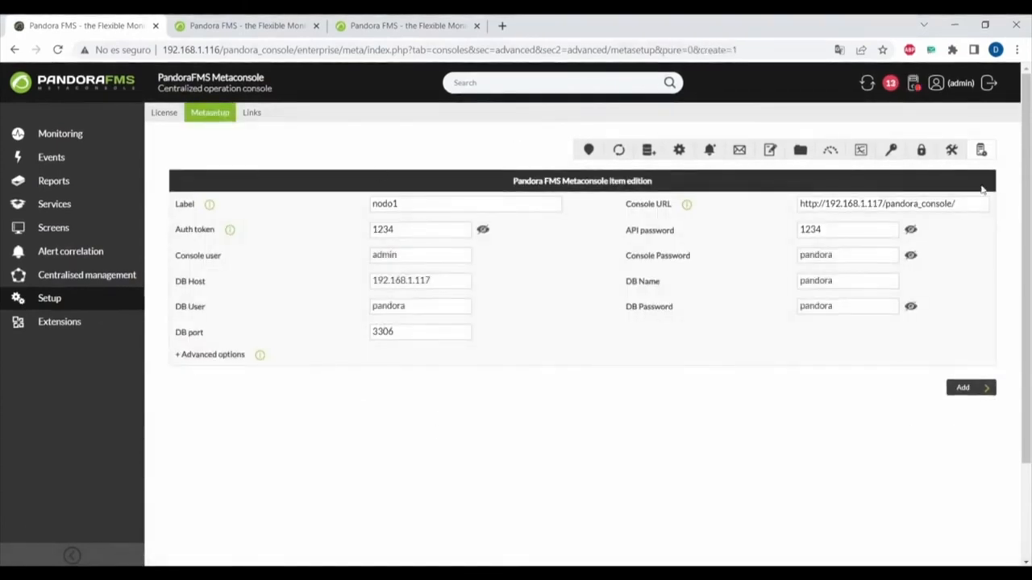
{"action": "left_click", "coordinate": [965, 389]}
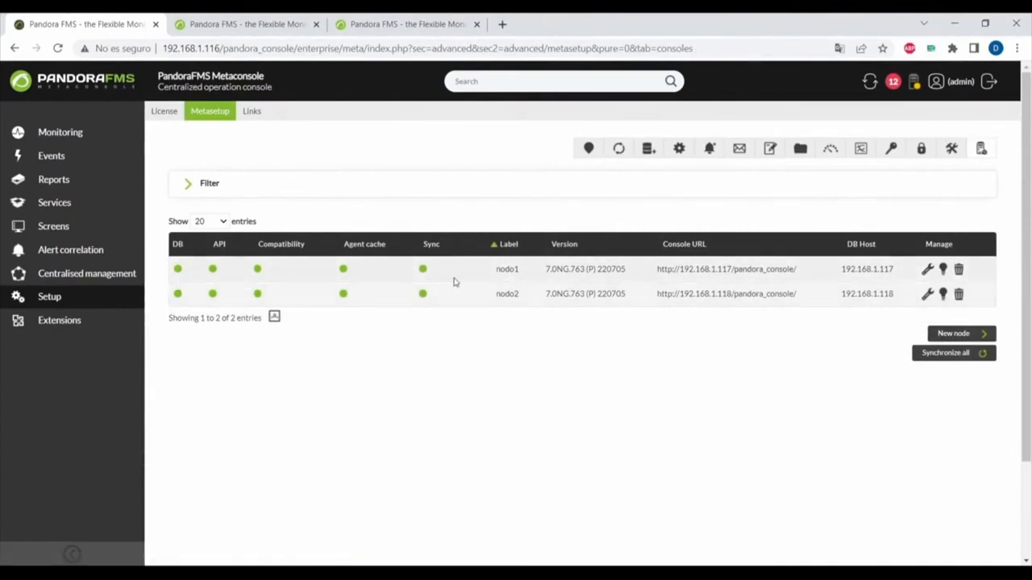
Compare the console version footers of the Metaconsole and nodo1, then bring up the nodo2 console.
{"action": "scroll", "coordinate": [476, 304], "scroll_direction": "down", "scroll_amount": 3}
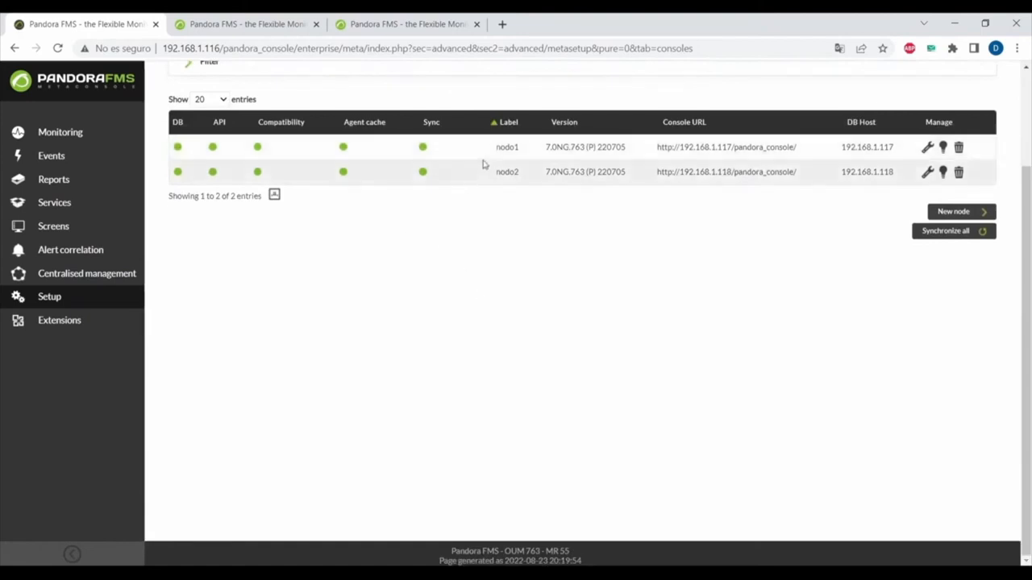
{"action": "left_click_drag", "start_coordinate": [573, 551], "coordinate": [464, 551]}
{"action": "key", "text": "ctrl+Tab"}
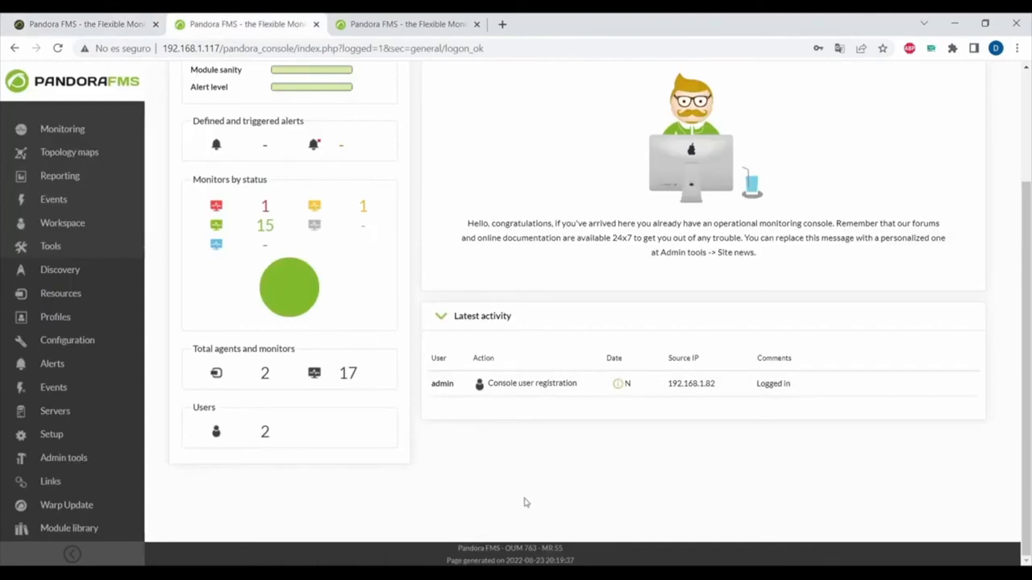
{"action": "left_click_drag", "start_coordinate": [577, 553], "coordinate": [456, 553]}
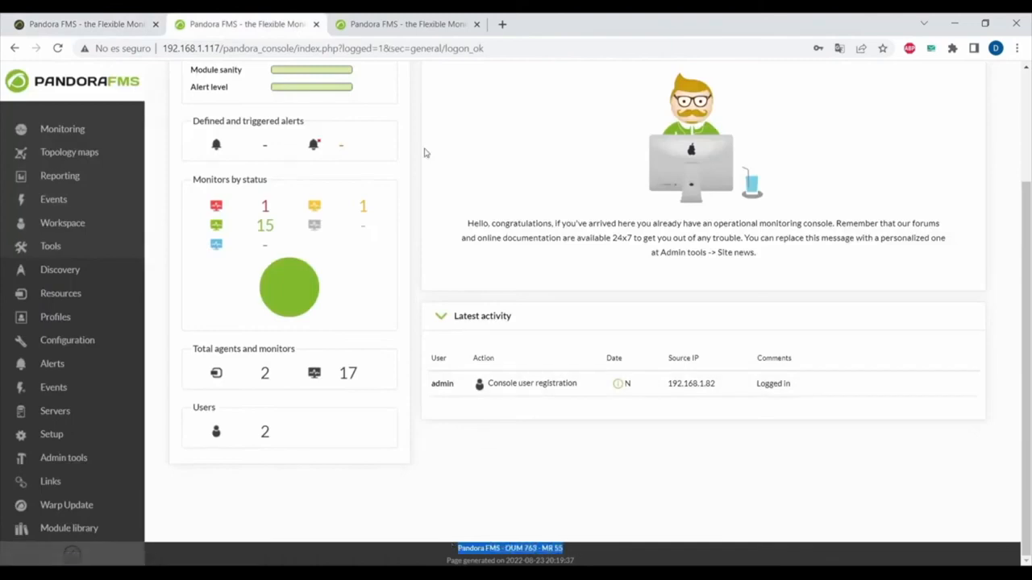
{"action": "left_click", "coordinate": [409, 25]}
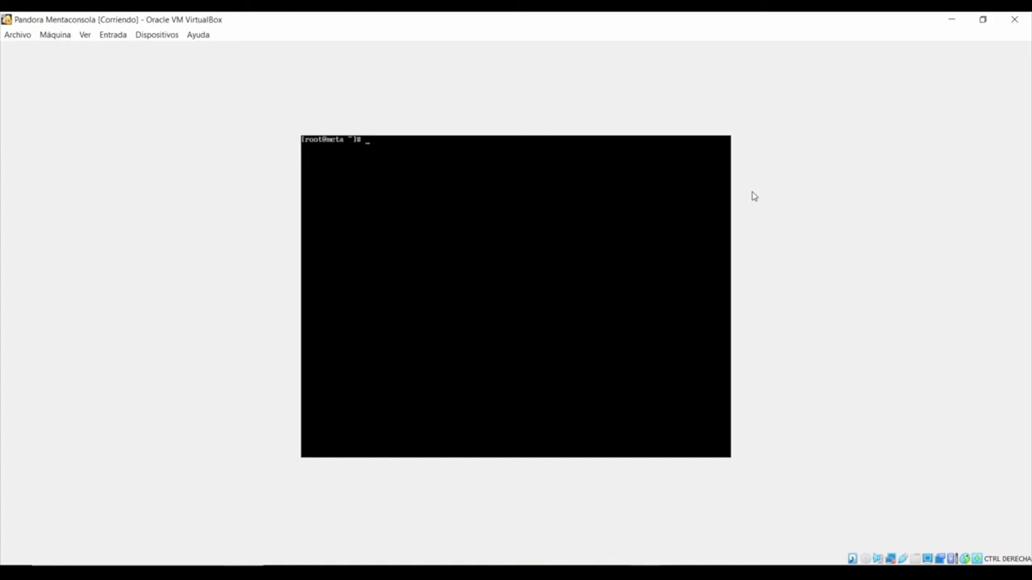
Open /etc/php.ini in nano, find memory_limit and clear its 800M value.
{"action": "type", "text": "etc/php.ini"}
{"action": "key", "text": "Return"}
{"action": "key", "text": "ctrl+w"}
{"action": "type", "text": "memory_limit"}
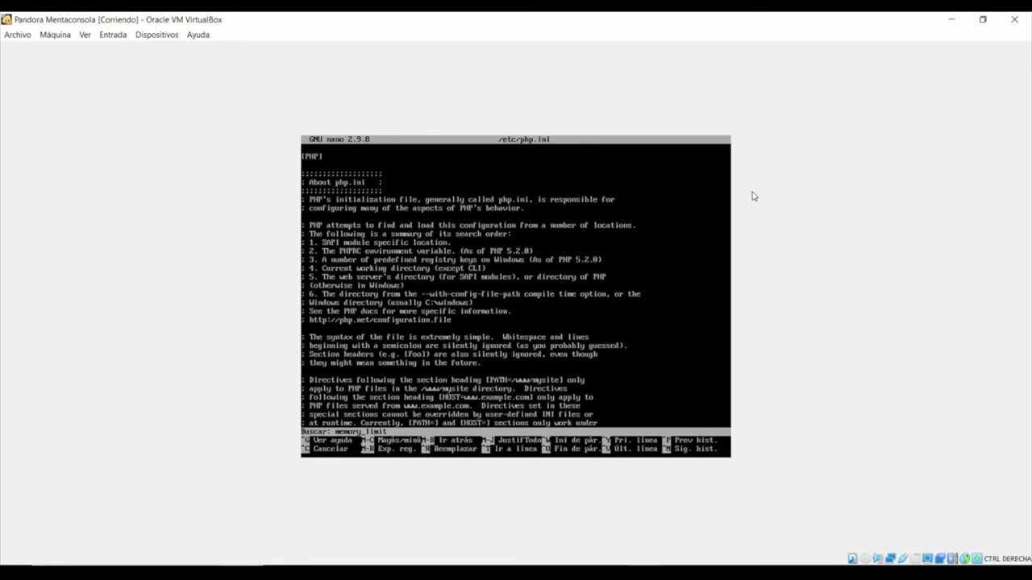
{"action": "key", "text": "Return"}
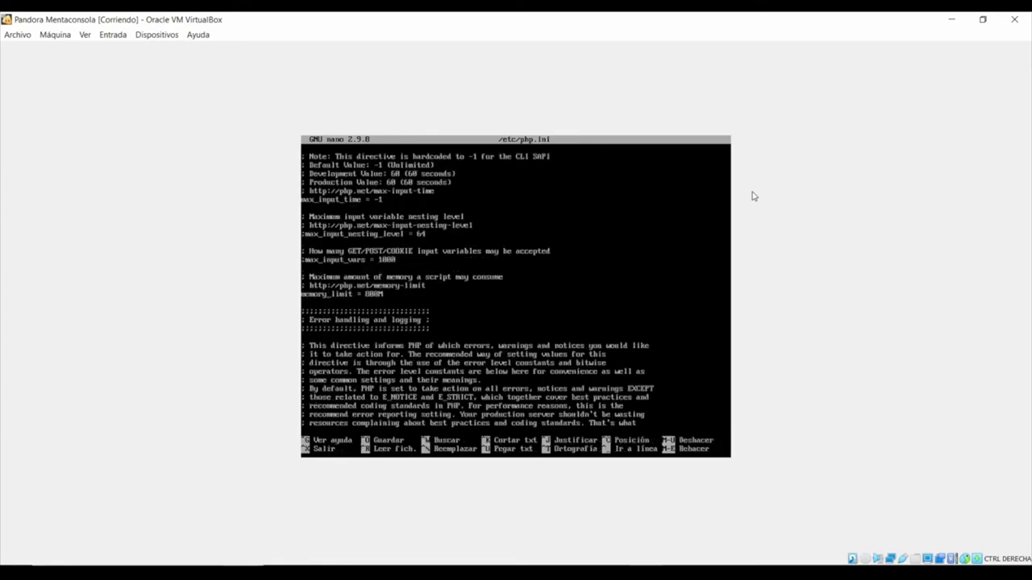
{"action": "key", "text": "BackSpace"}
{"action": "key", "text": "BackSpace"}
{"action": "key", "text": "BackSpace"}
{"action": "key", "text": "BackSpace"}
Clear the memory_limit value on the Pandora Nodo 1 and Nodo 2 VMs as well.
{"action": "mouse_move", "coordinate": [654, 571]}
{"action": "left_click", "coordinate": [634, 539]}
{"action": "key", "text": "BackSpace"}
{"action": "key", "text": "BackSpace"}
{"action": "key", "text": "BackSpace"}
{"action": "mouse_move", "coordinate": [654, 565]}
{"action": "left_click", "coordinate": [755, 531]}
{"action": "key", "text": "BackSpace"}
{"action": "key", "text": "BackSpace"}
{"action": "key", "text": "BackSpace"}
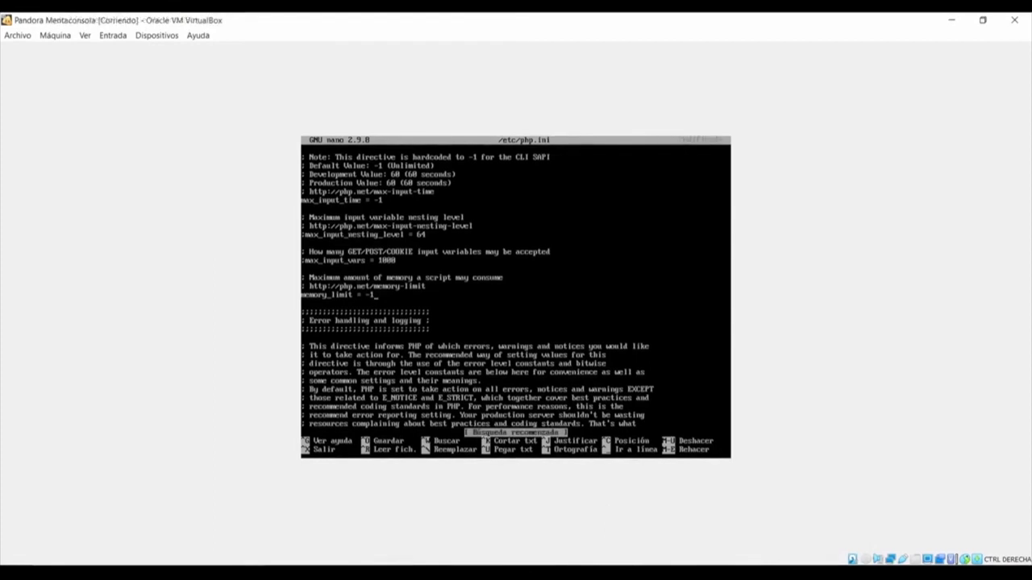
Locate post_max_size in php.ini and check it on Nodo 1 and Nodo 2.
{"action": "key", "text": "ctrl+w"}
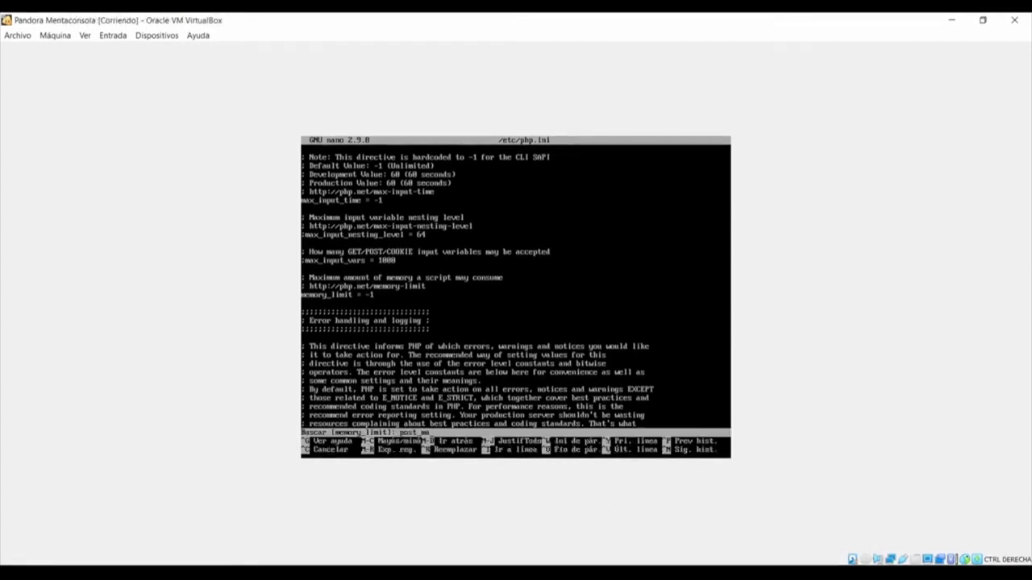
{"action": "type", "text": "post_max_size"}
{"action": "key", "text": "Return"}
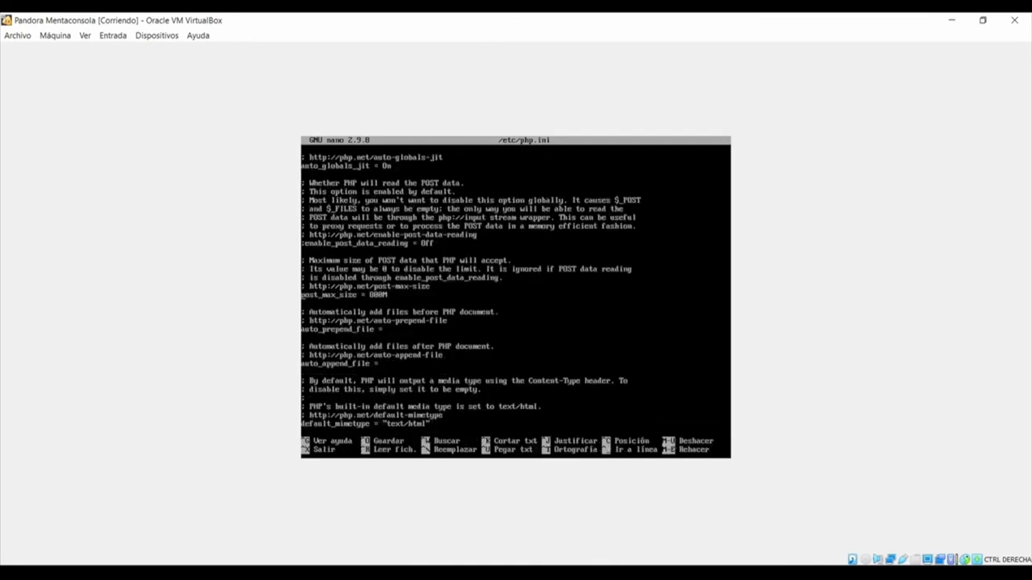
{"action": "mouse_move", "coordinate": [645, 568]}
{"action": "left_click", "coordinate": [651, 524]}
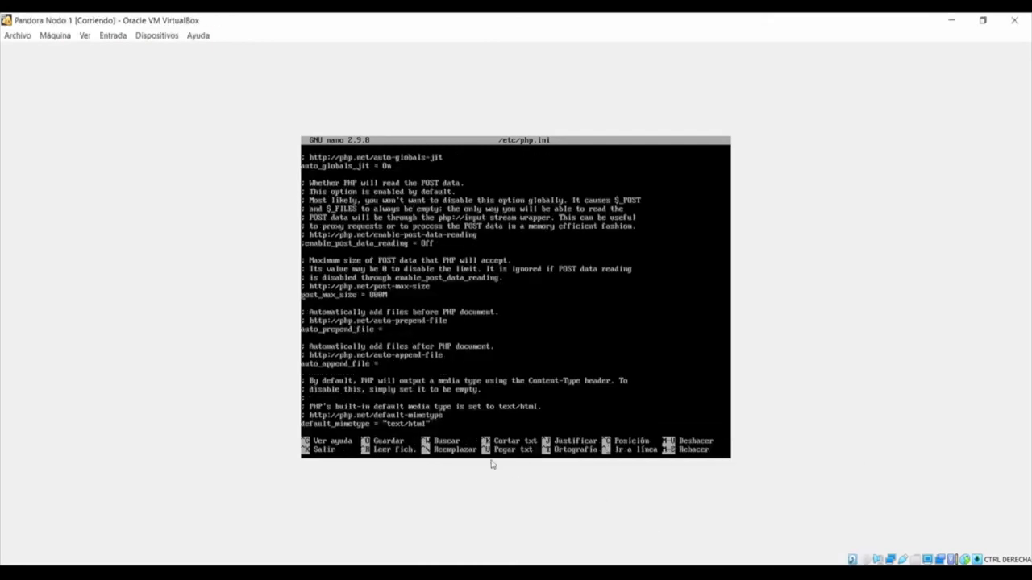
{"action": "mouse_move", "coordinate": [678, 562]}
{"action": "left_click", "coordinate": [779, 532]}
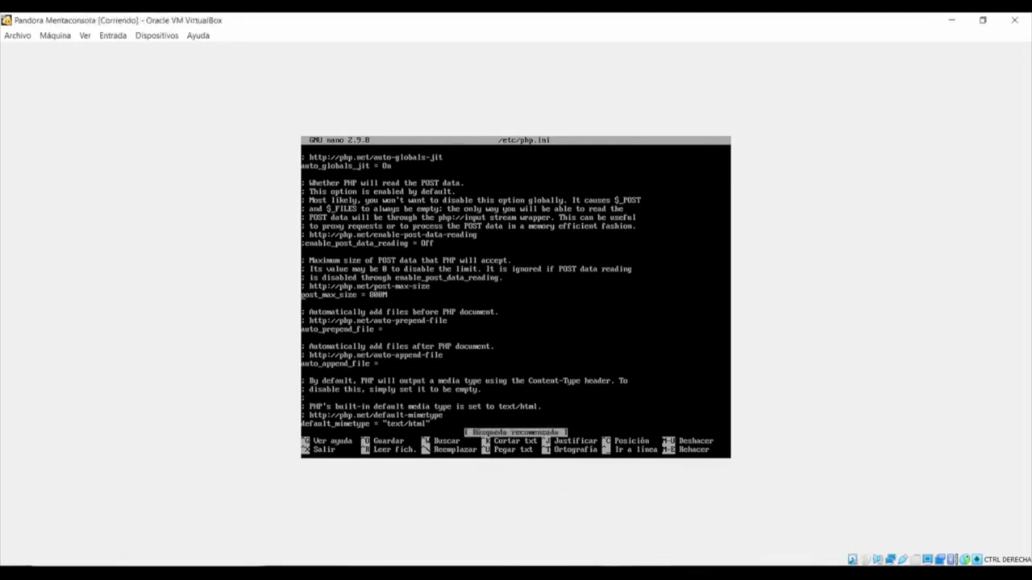
Locate upload_max_filesize in php.ini and check it on Nodo 1 and Nodo 2.
{"action": "key", "text": "ctrl+w"}
{"action": "type", "text": "upload_max_filesize"}
{"action": "key", "text": "Return"}
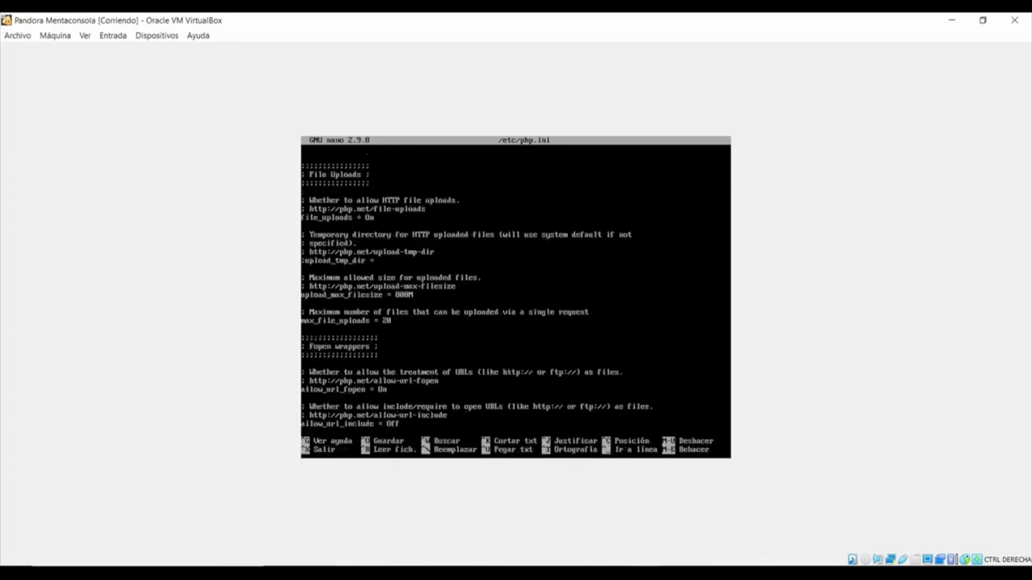
{"action": "left_click", "coordinate": [642, 551]}
{"action": "mouse_move", "coordinate": [642, 573]}
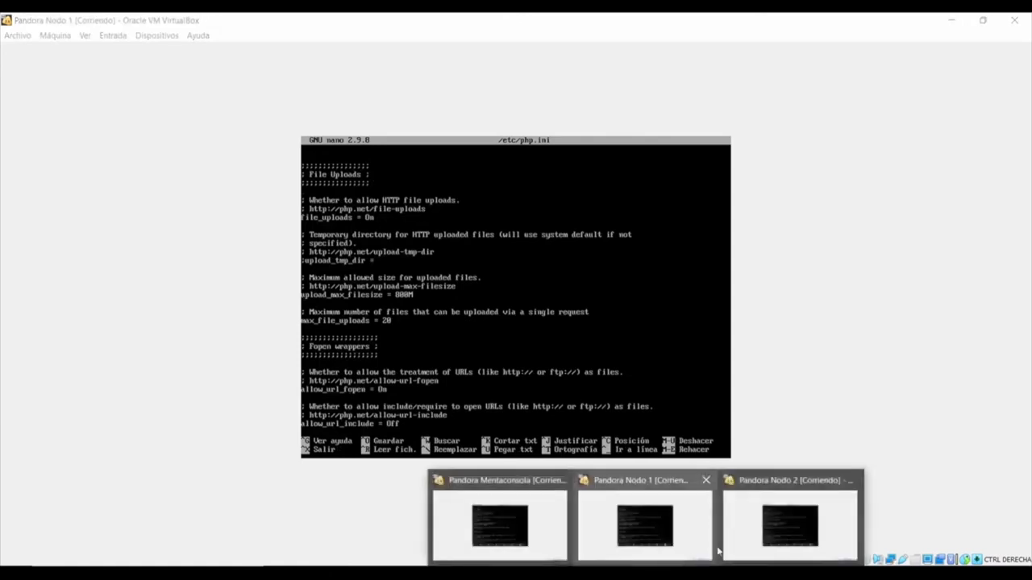
{"action": "left_click", "coordinate": [776, 526]}
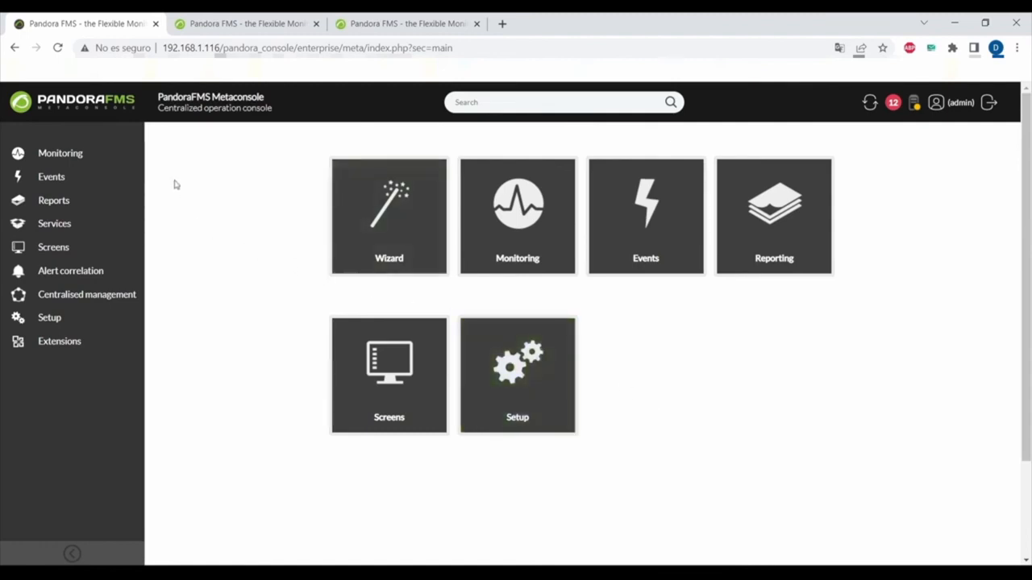
Open Command Center from the Centralised management sidebar menu.
{"action": "mouse_move", "coordinate": [95, 303]}
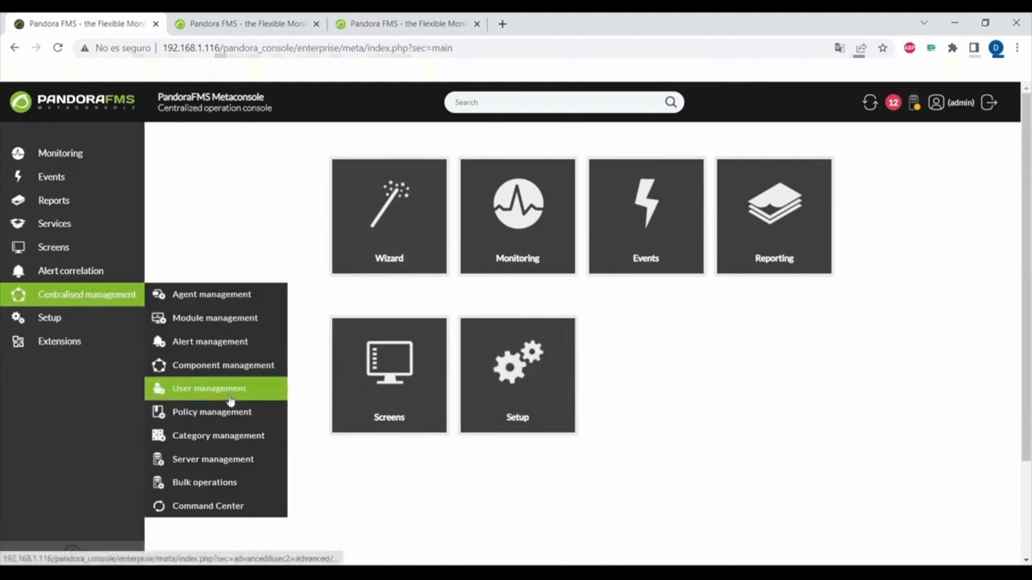
{"action": "left_click", "coordinate": [207, 507]}
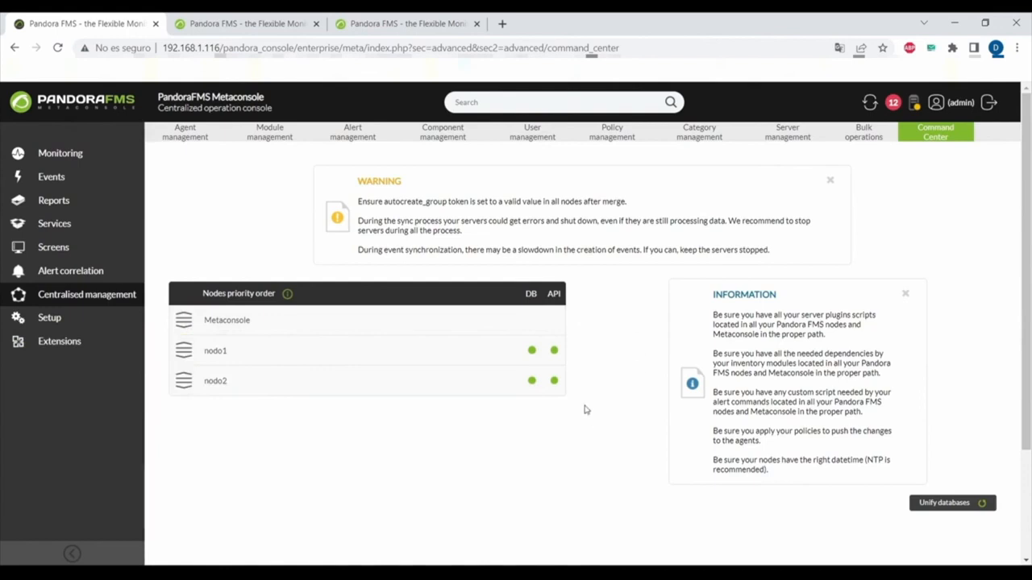
Run Unify databases, accepting both warning dialogs, to merge Metaconsole, nodo1 and nodo2.
{"action": "left_click", "coordinate": [599, 573]}
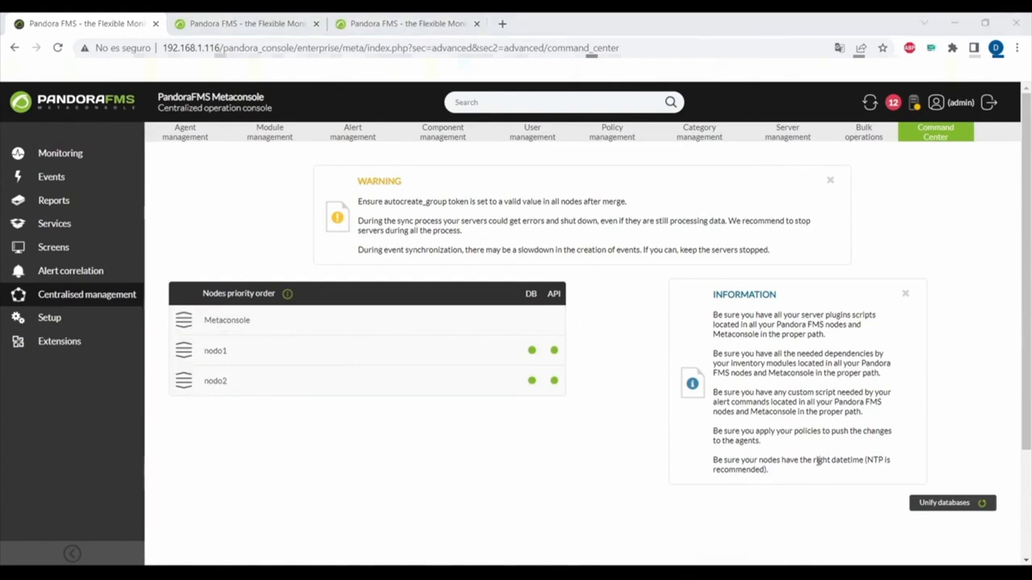
{"action": "left_click", "coordinate": [959, 511]}
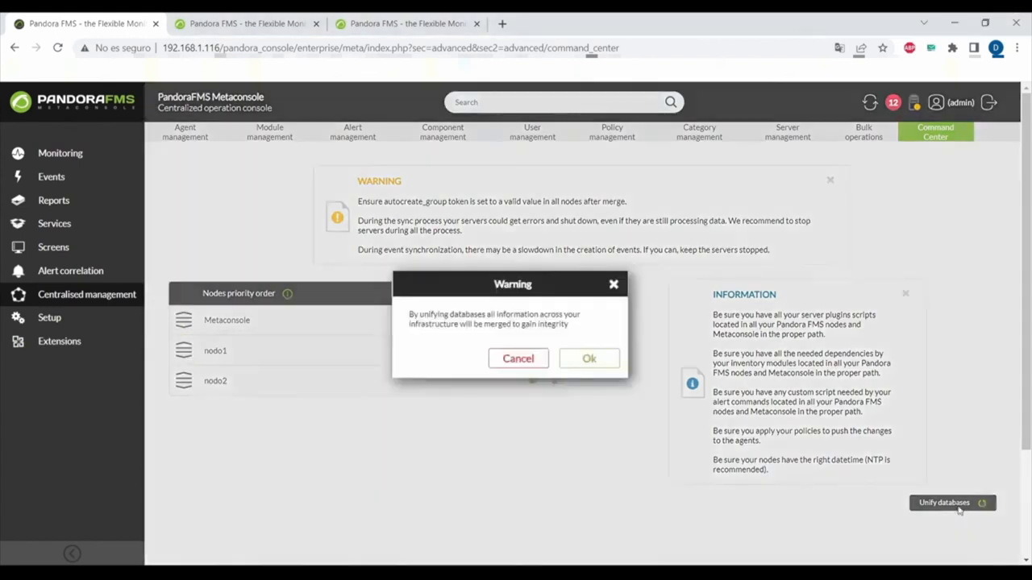
{"action": "left_click", "coordinate": [581, 362]}
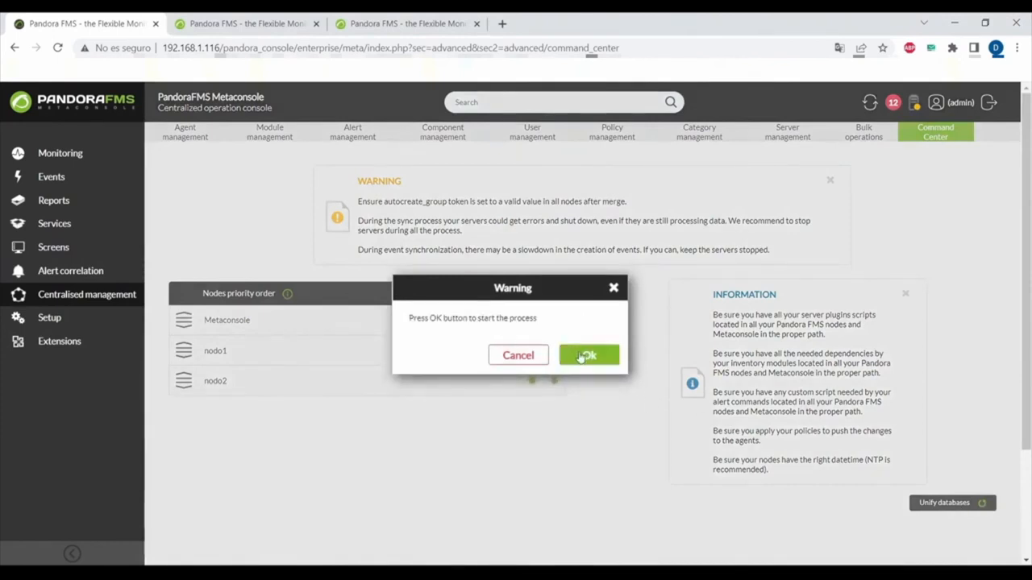
{"action": "left_click", "coordinate": [582, 355]}
{"action": "scroll", "coordinate": [582, 358], "scroll_direction": "down", "scroll_amount": 2}
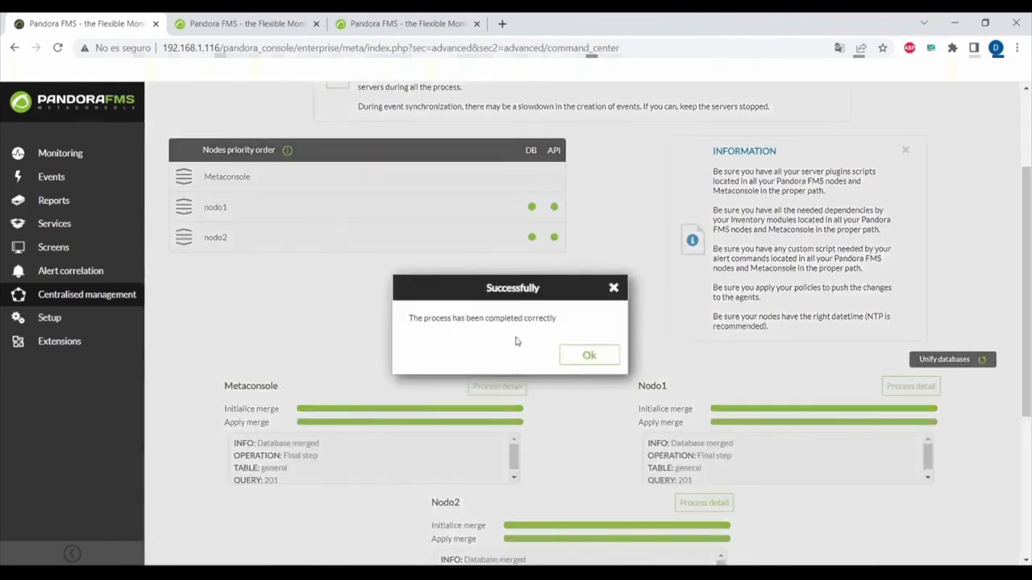
Dismiss the Successfully dialog and scroll through the merge panels and Merge process events.
{"action": "left_click", "coordinate": [588, 355]}
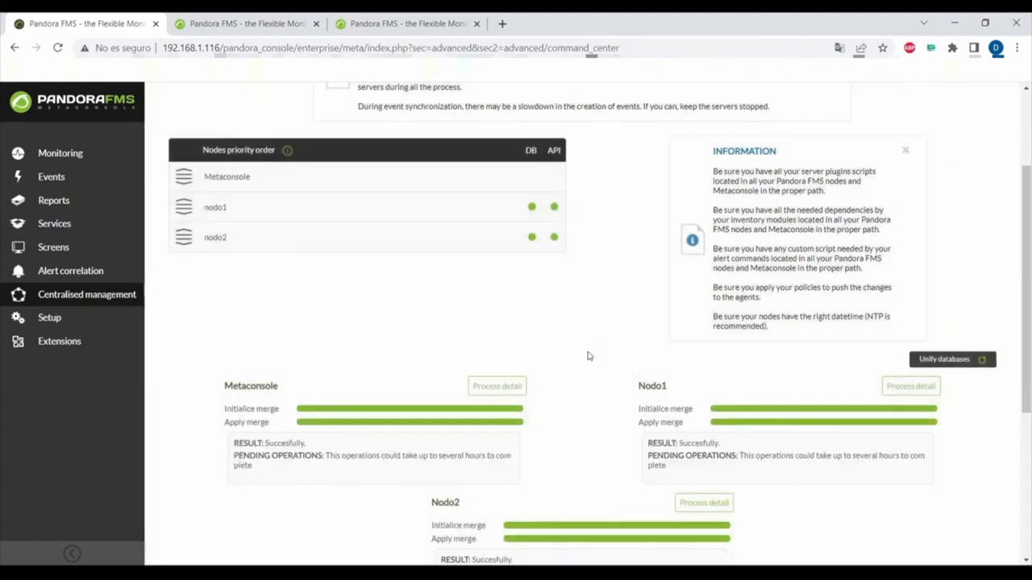
{"action": "scroll", "coordinate": [591, 362], "scroll_direction": "down", "scroll_amount": 1}
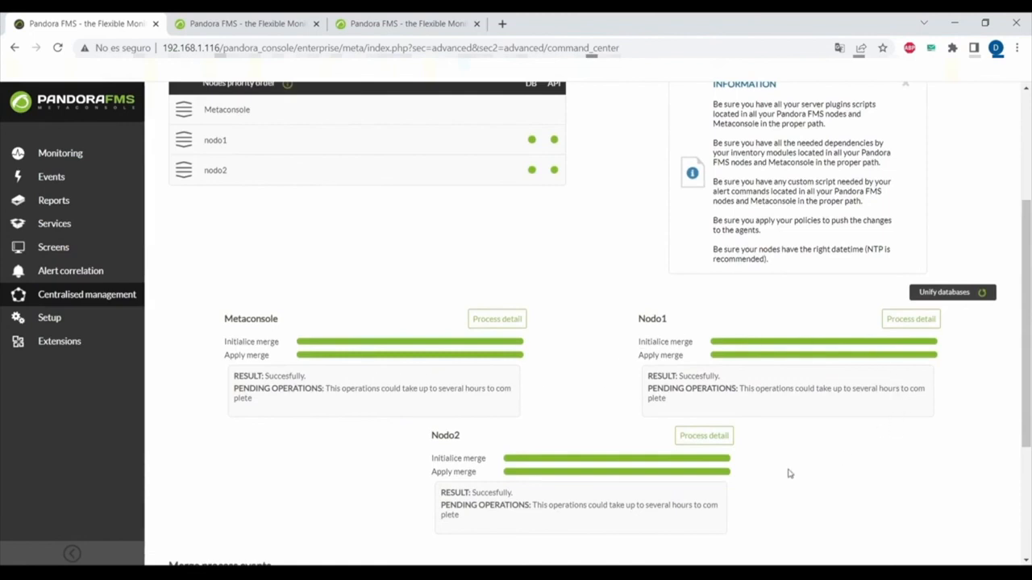
{"action": "scroll", "coordinate": [548, 462], "scroll_direction": "up", "scroll_amount": 2}
{"action": "scroll", "coordinate": [548, 465], "scroll_direction": "down", "scroll_amount": 2}
{"action": "scroll", "coordinate": [617, 394], "scroll_direction": "down", "scroll_amount": 3}
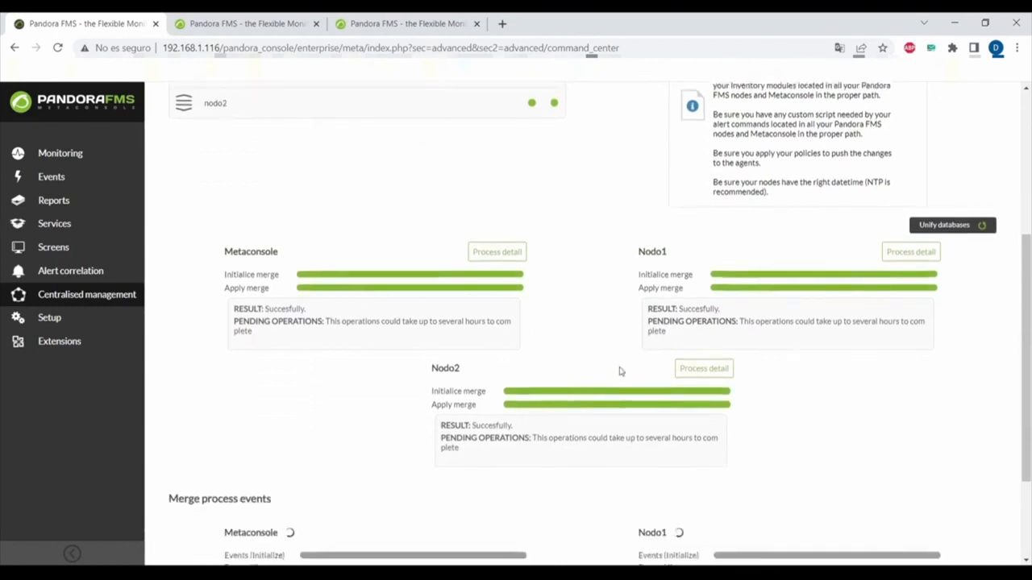
{"action": "scroll", "coordinate": [620, 370], "scroll_direction": "down", "scroll_amount": 3}
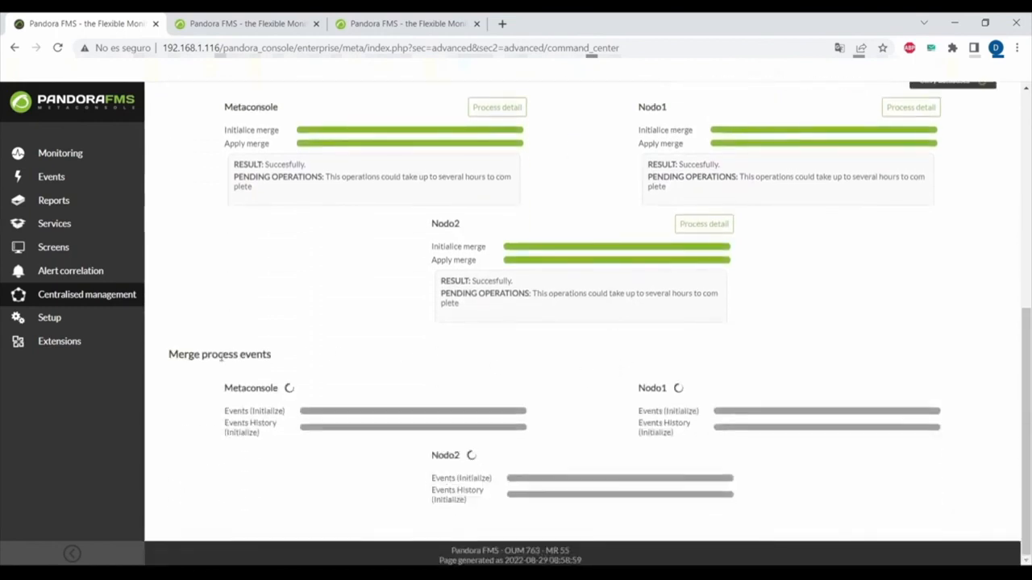
{"action": "scroll", "coordinate": [583, 435], "scroll_direction": "up", "scroll_amount": 2}
{"action": "scroll", "coordinate": [585, 436], "scroll_direction": "down", "scroll_amount": 2}
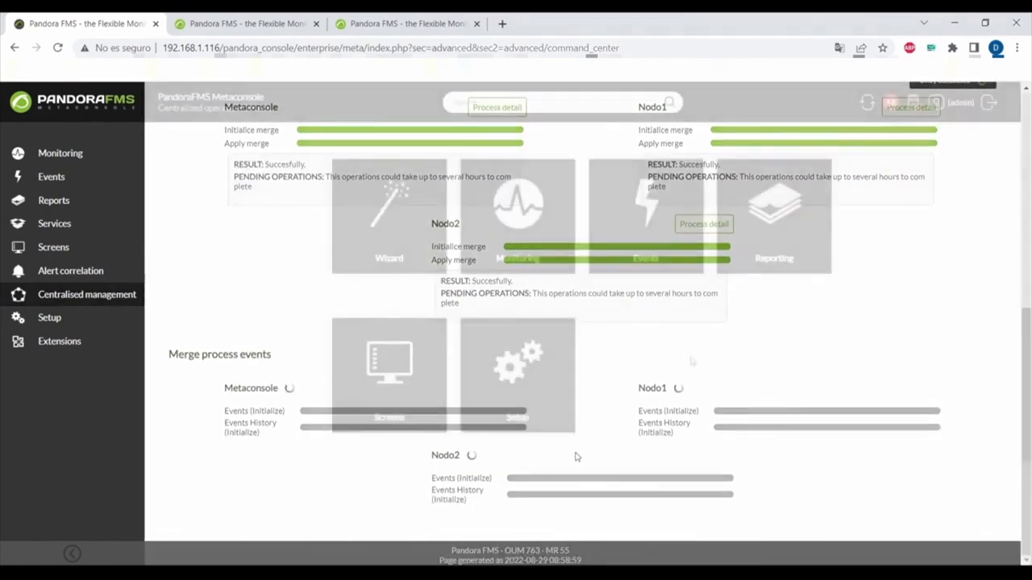